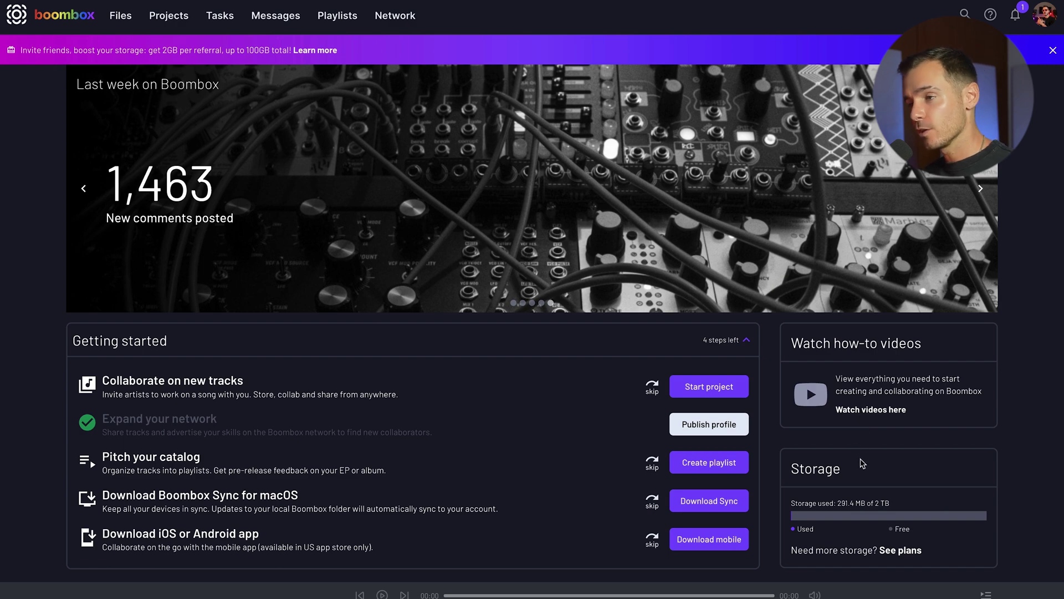
Upload all three MP3 tracks from the Mønoman Releases folder to My files and minimize the upload progress
click(122, 17)
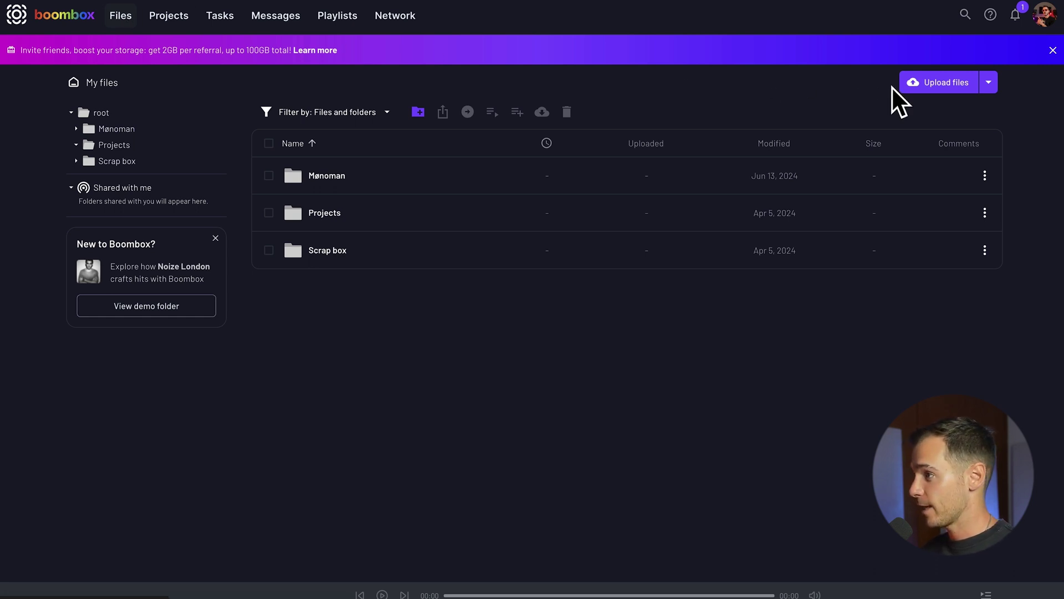
click(909, 89)
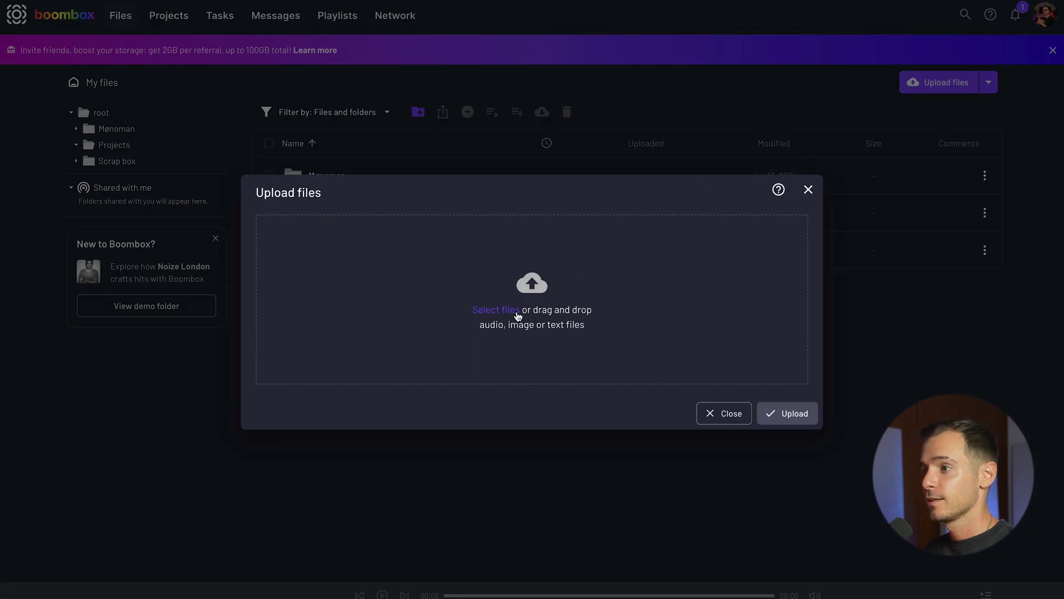
click(509, 317)
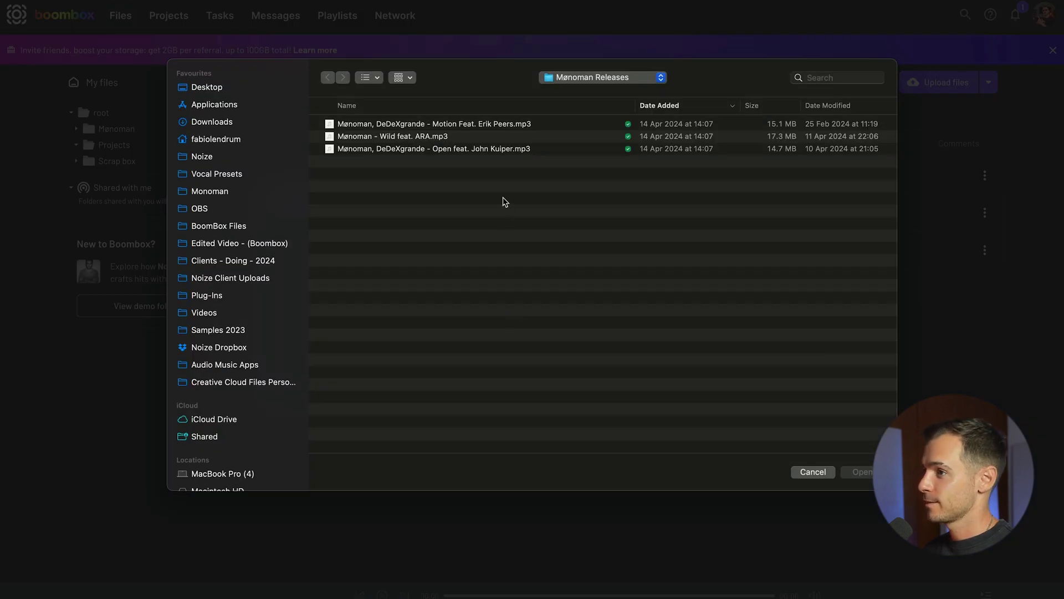
key(super+a)
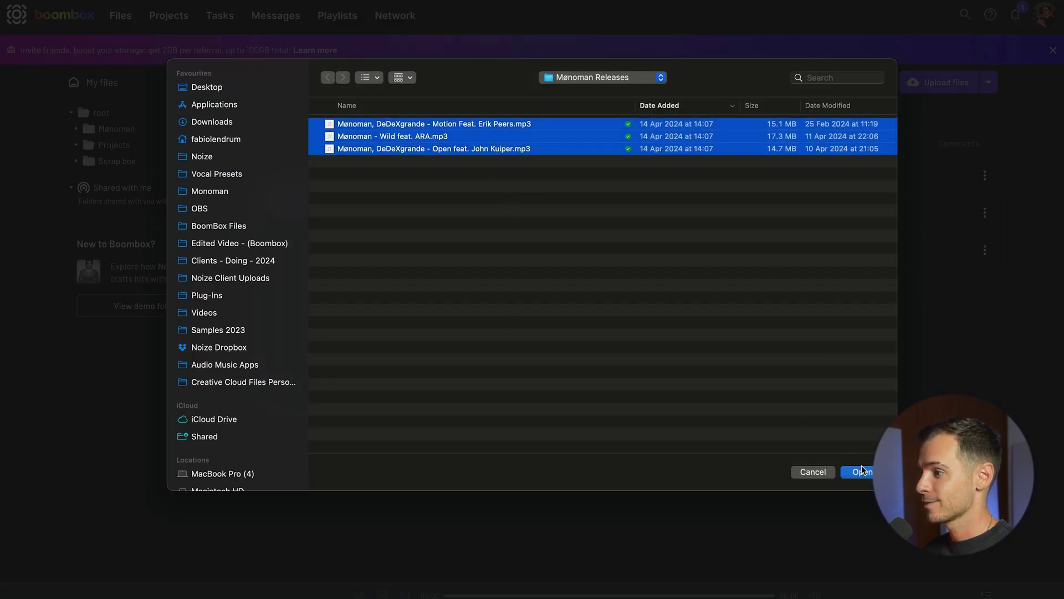
click(862, 472)
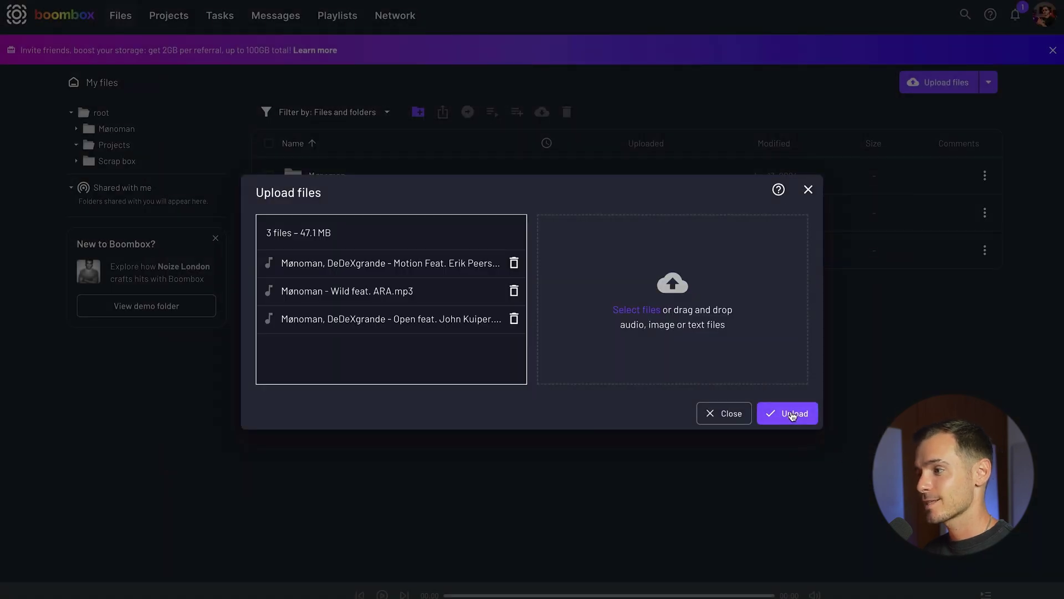
click(793, 415)
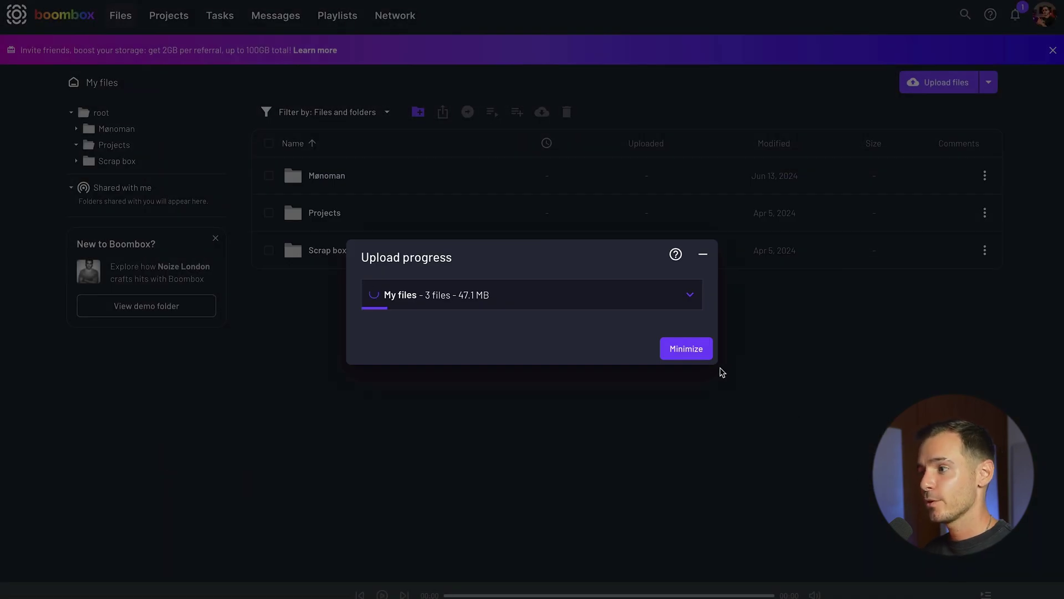
click(686, 349)
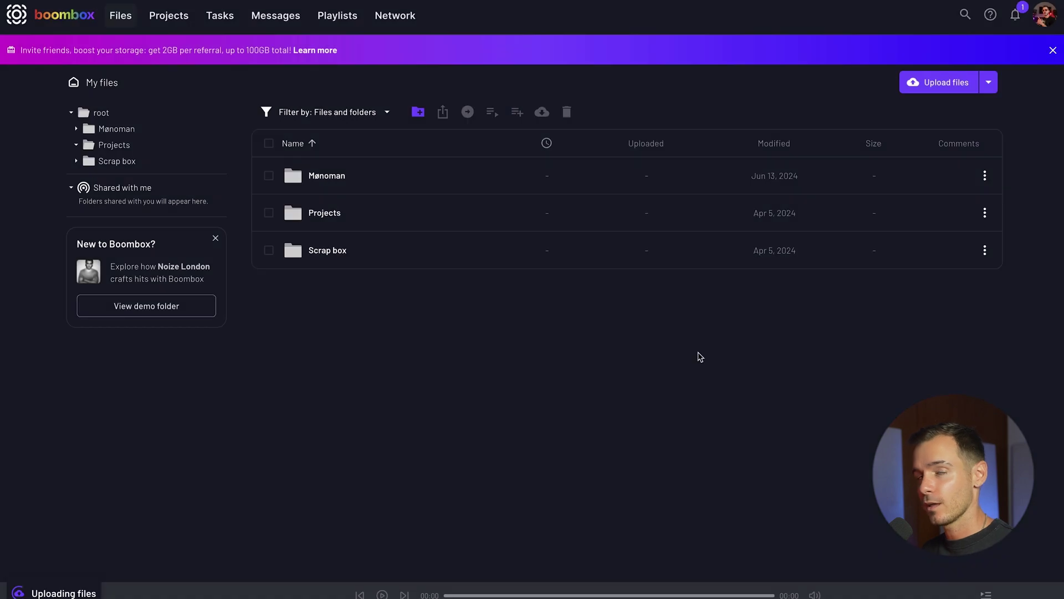
Sort the file list by name, duration, upload date and modified date in turn, ending with size in descending order
click(269, 213)
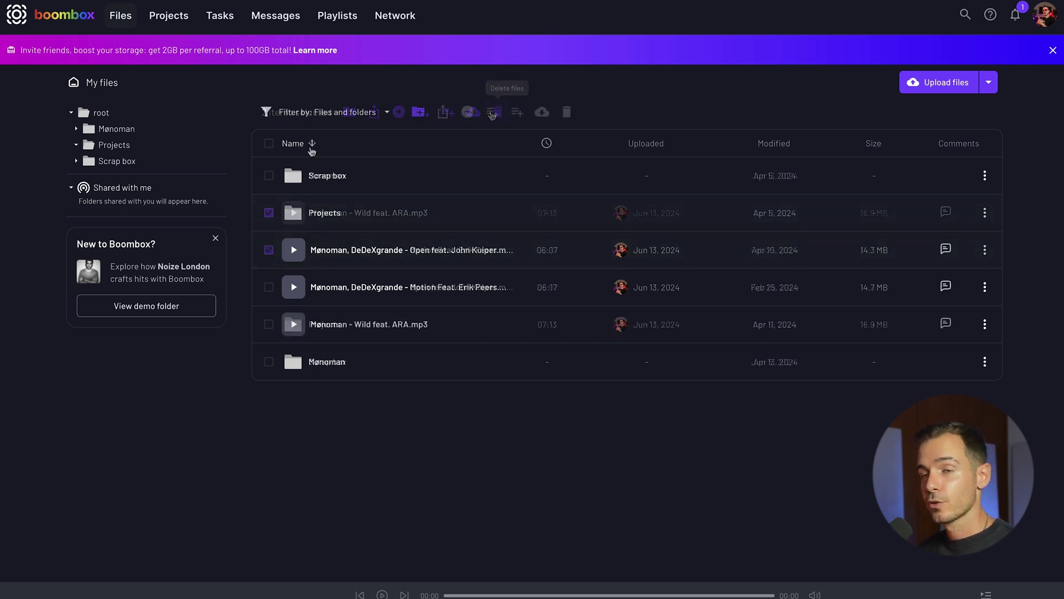
click(312, 145)
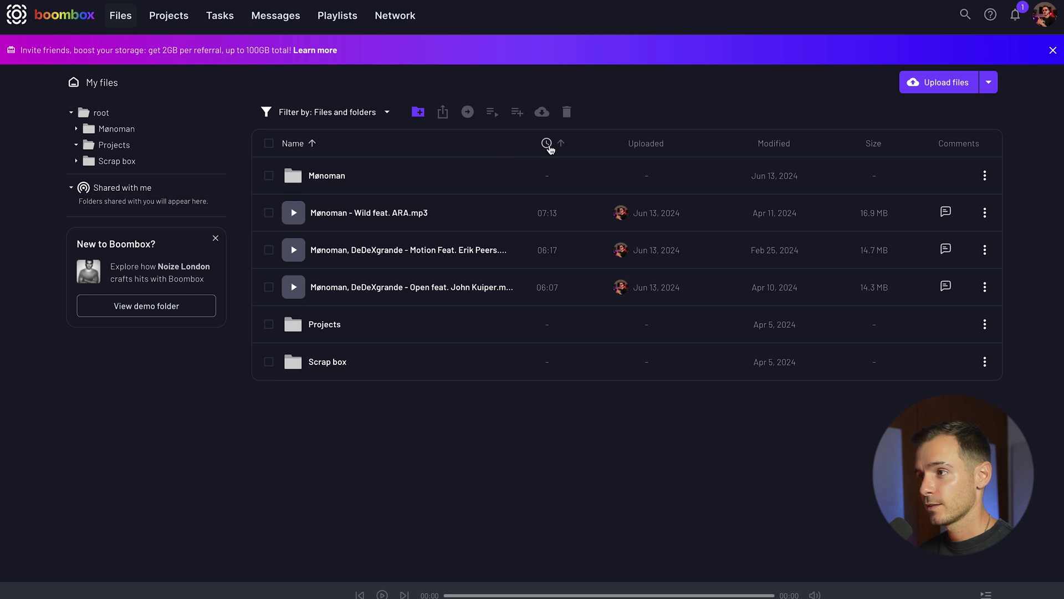
click(548, 145)
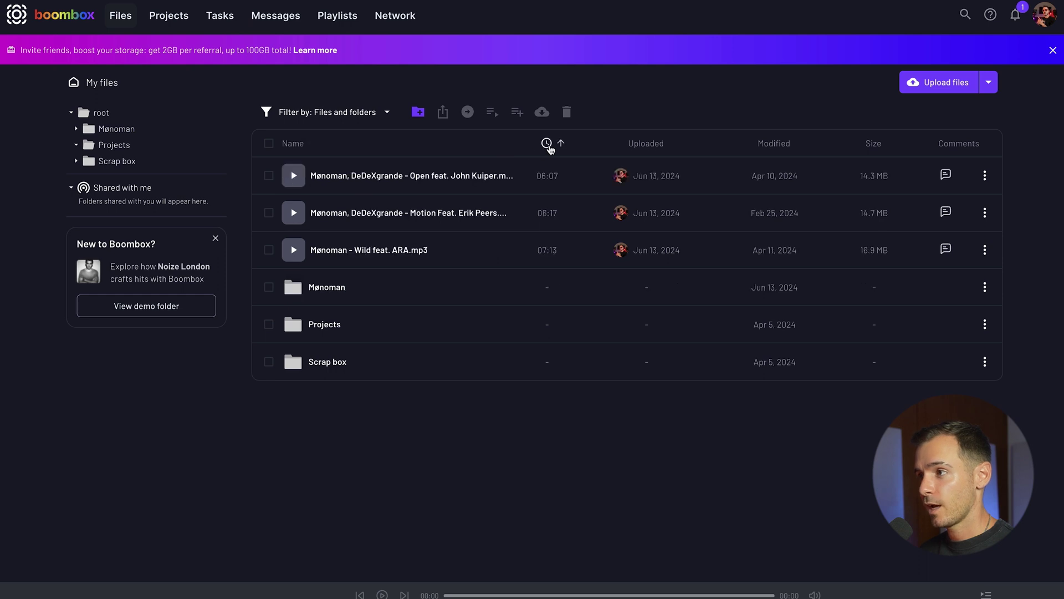
click(644, 145)
click(775, 145)
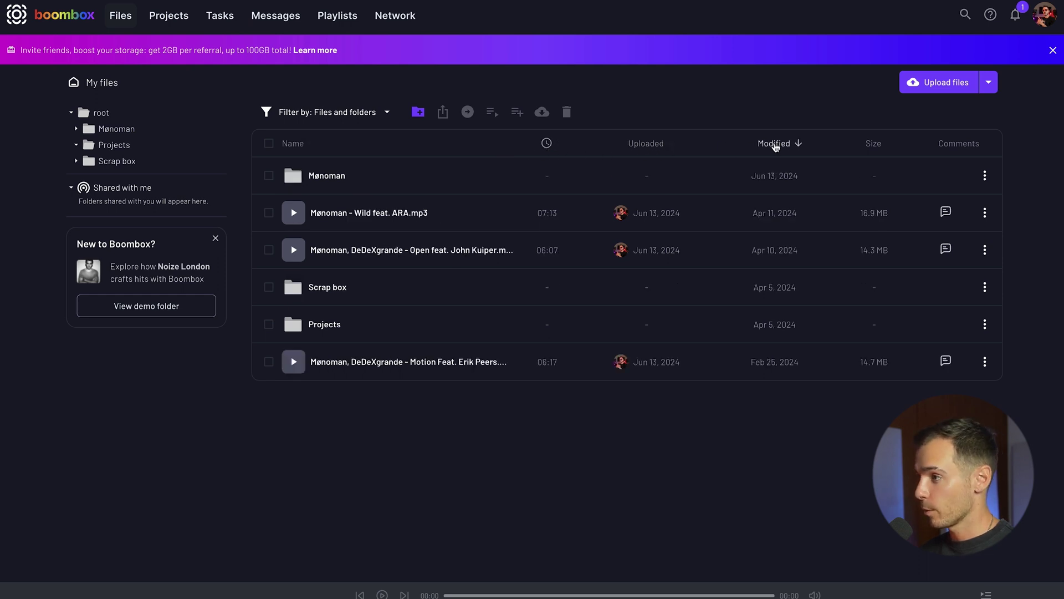
click(873, 145)
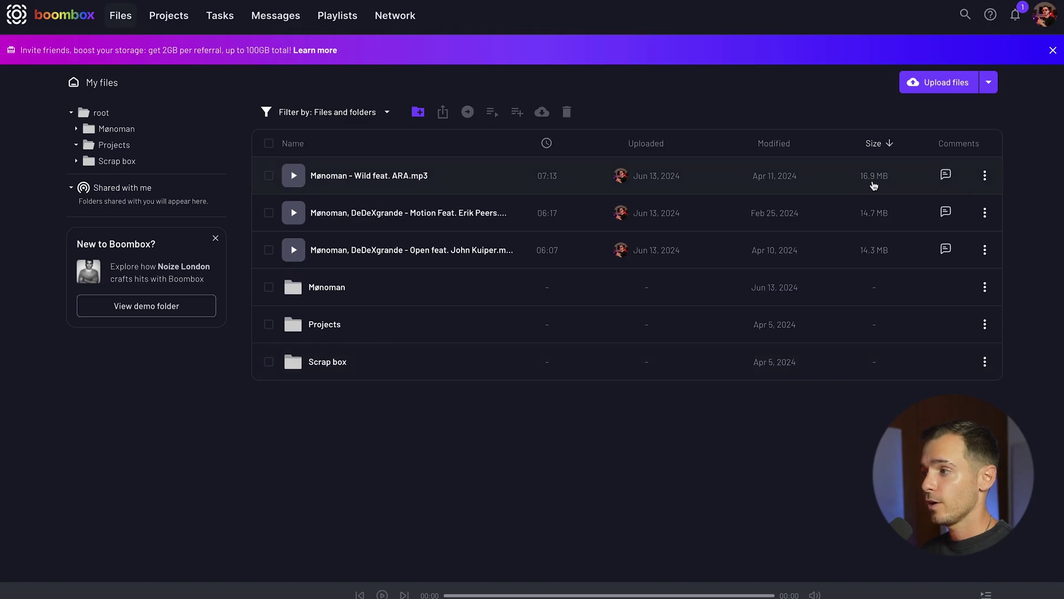
Create and copy a share link for the Mønoman - Wild feat. ARA.mp3 track, and finish sharing
click(985, 178)
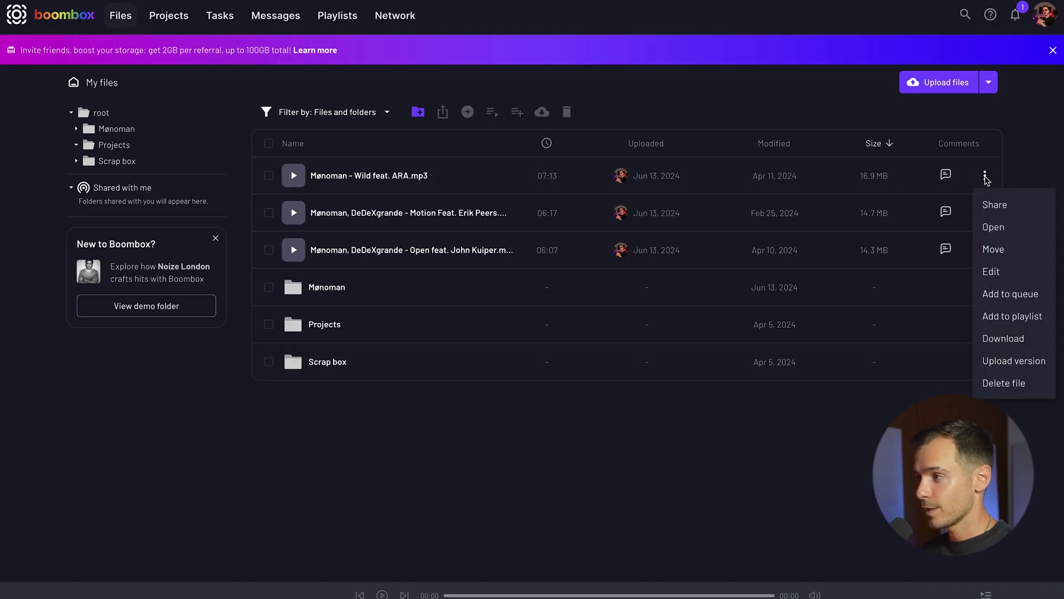
click(987, 205)
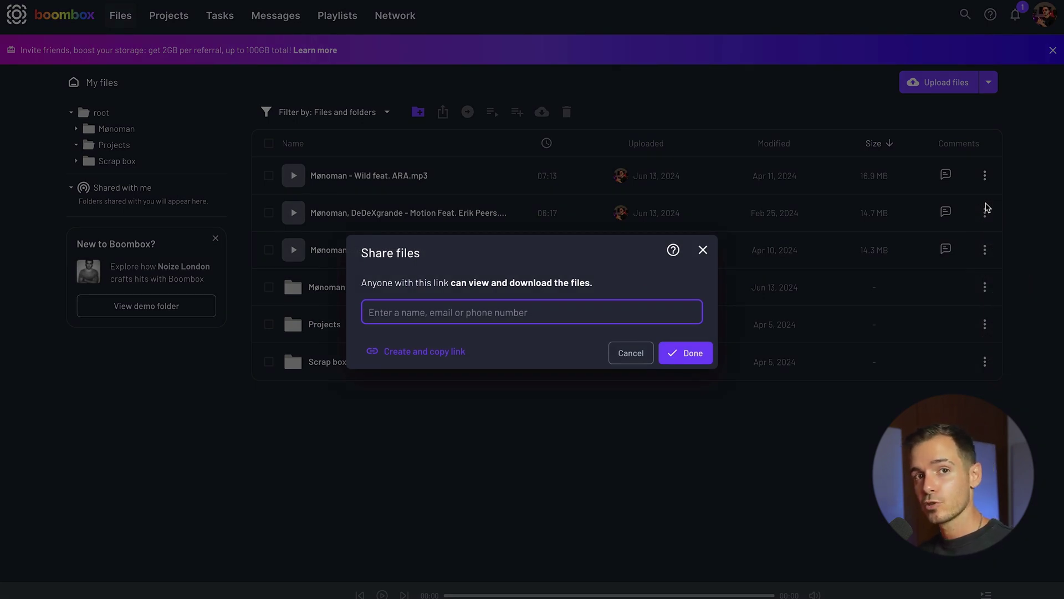
click(415, 351)
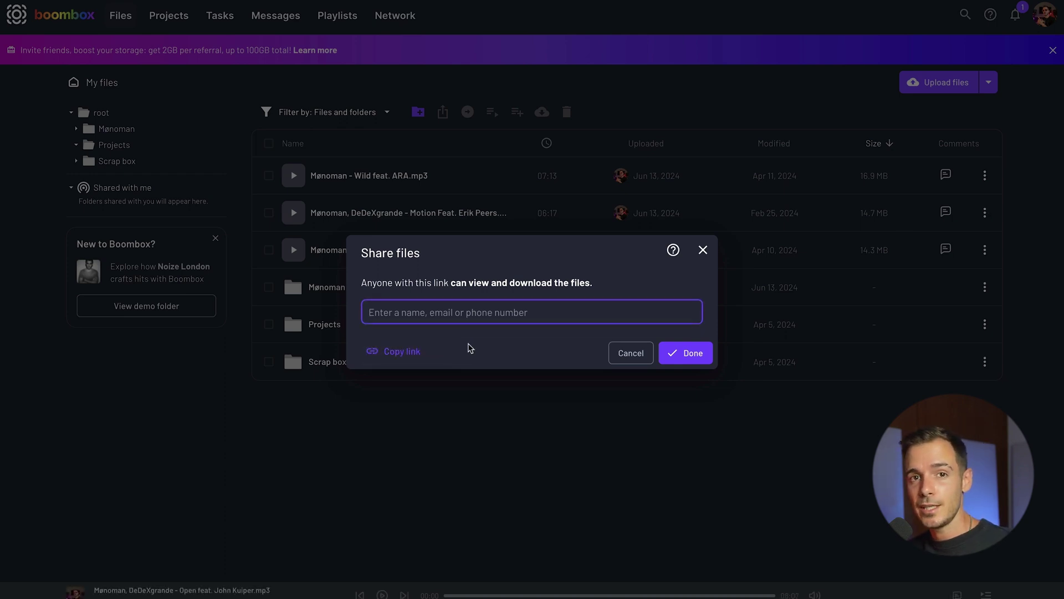
key(Return)
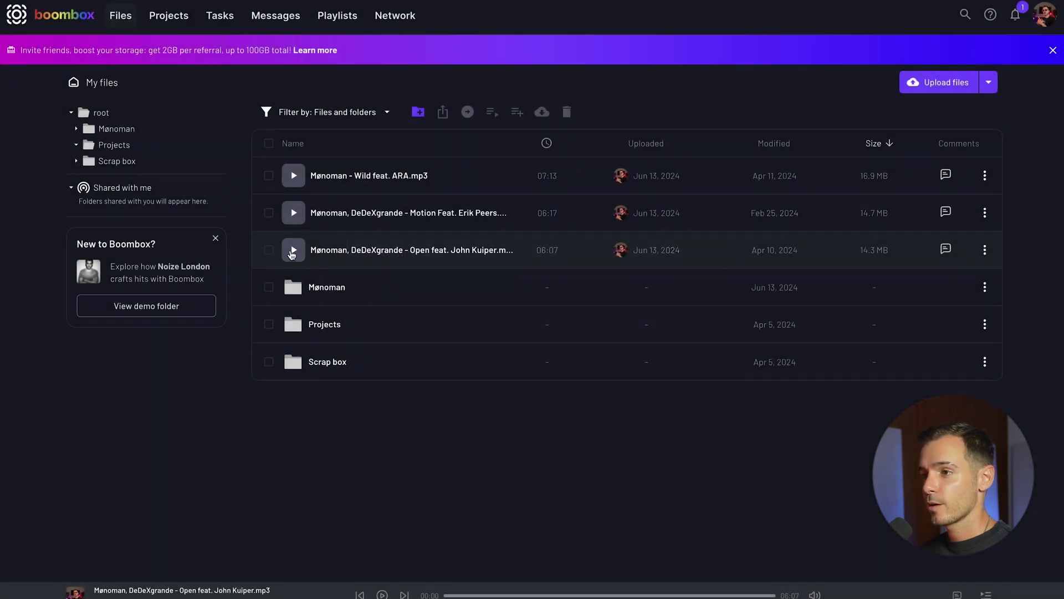
Select the three MP3 tracks and view the sharing options for them as a group
click(268, 250)
click(268, 215)
click(269, 175)
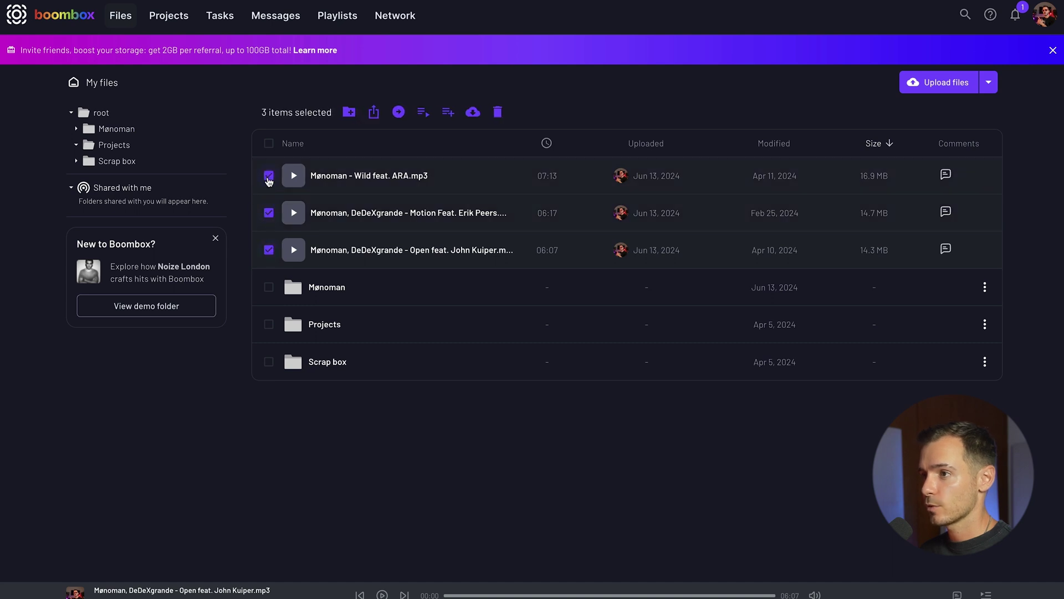
click(375, 114)
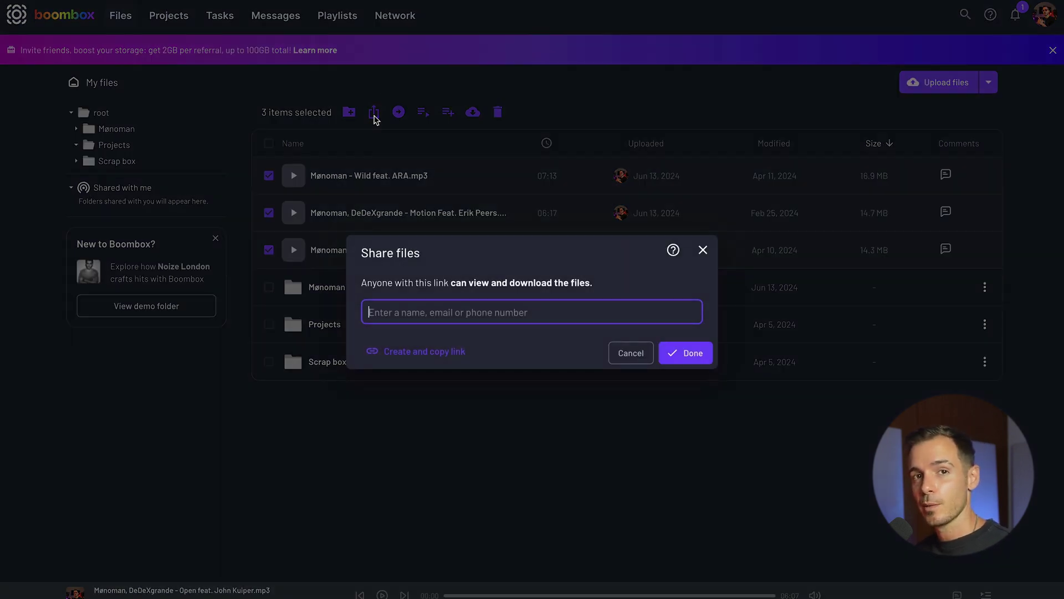
click(374, 118)
In the Mønoman folder's sharing settings, add Boombox as an invitee and set link access to "Anyone with the link can edit"
click(984, 287)
click(987, 314)
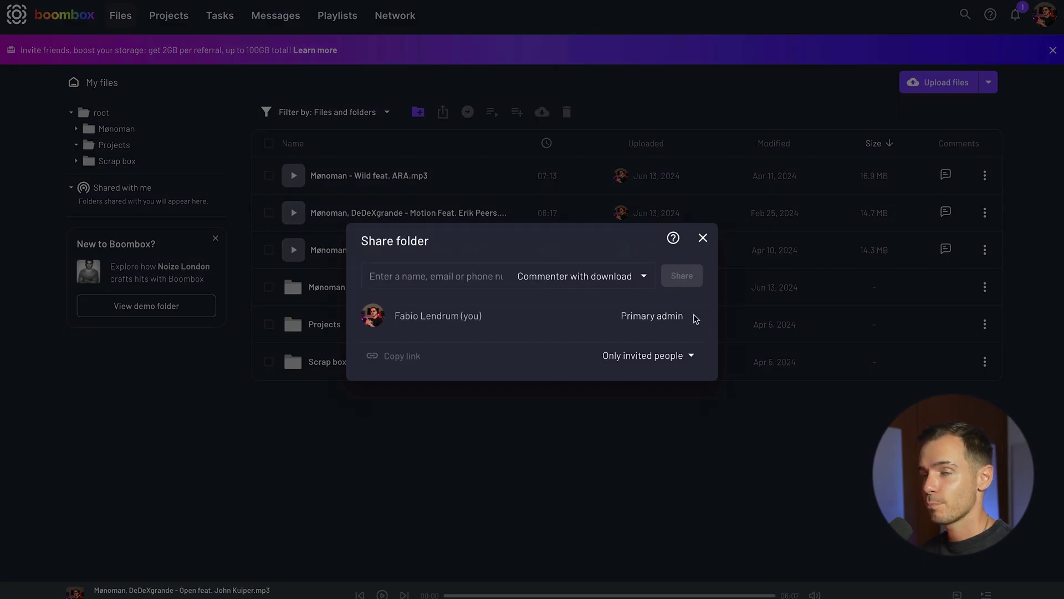
text(Boombox)
key(Return)
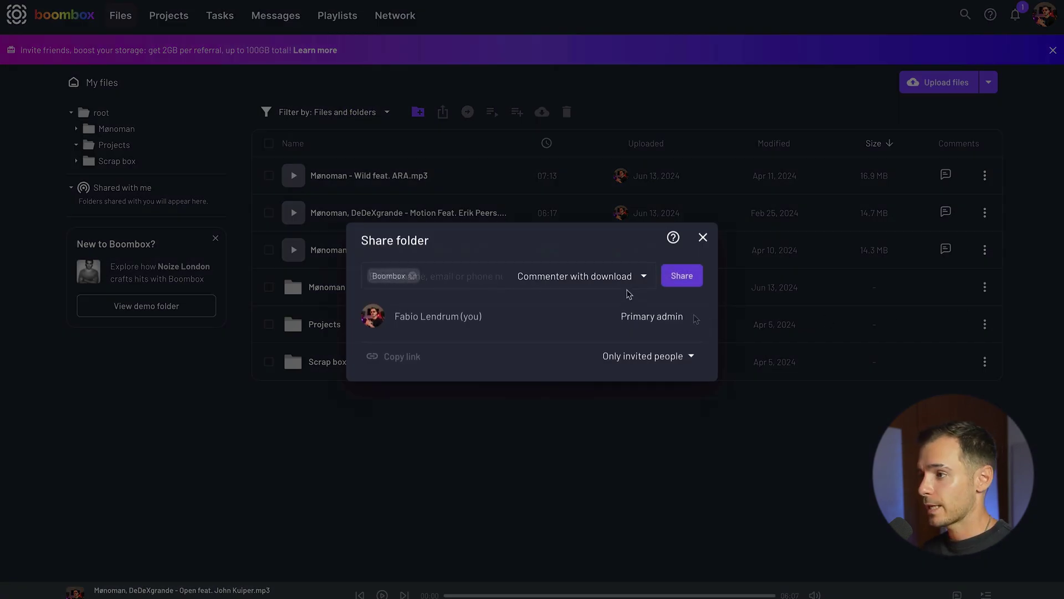
click(641, 277)
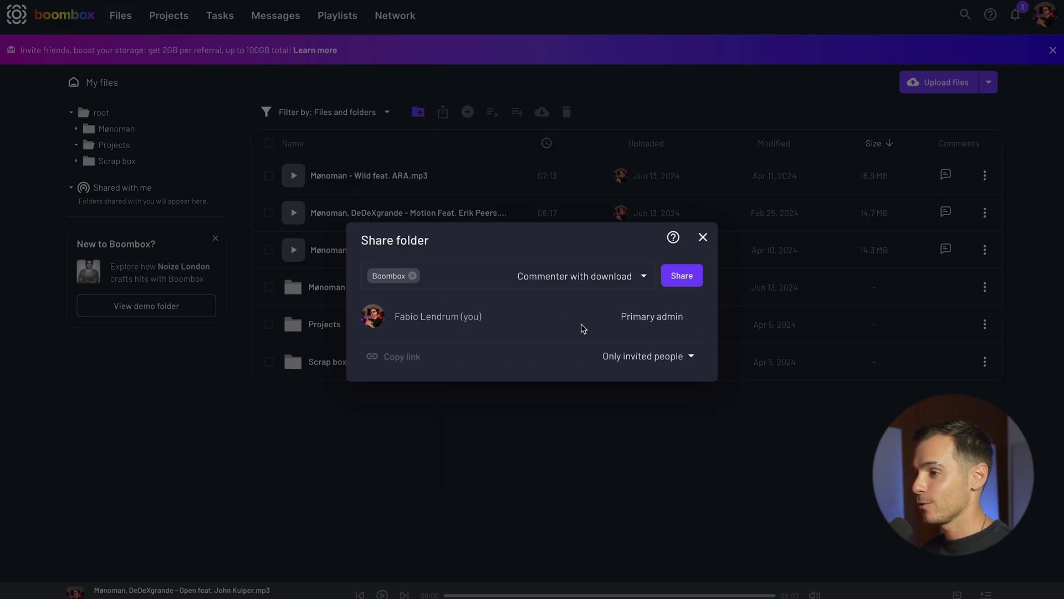
click(646, 355)
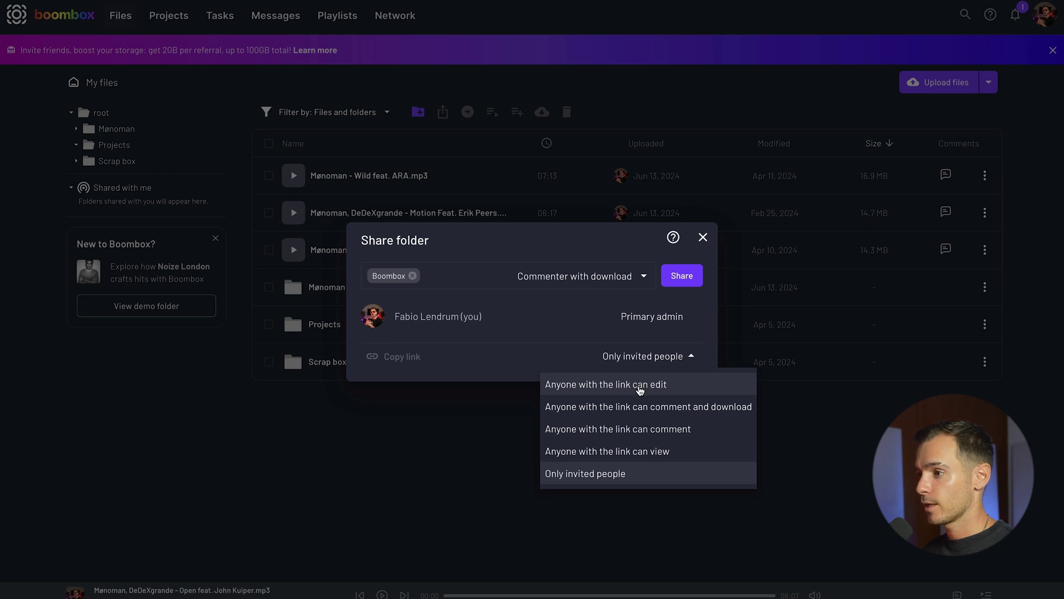
click(640, 388)
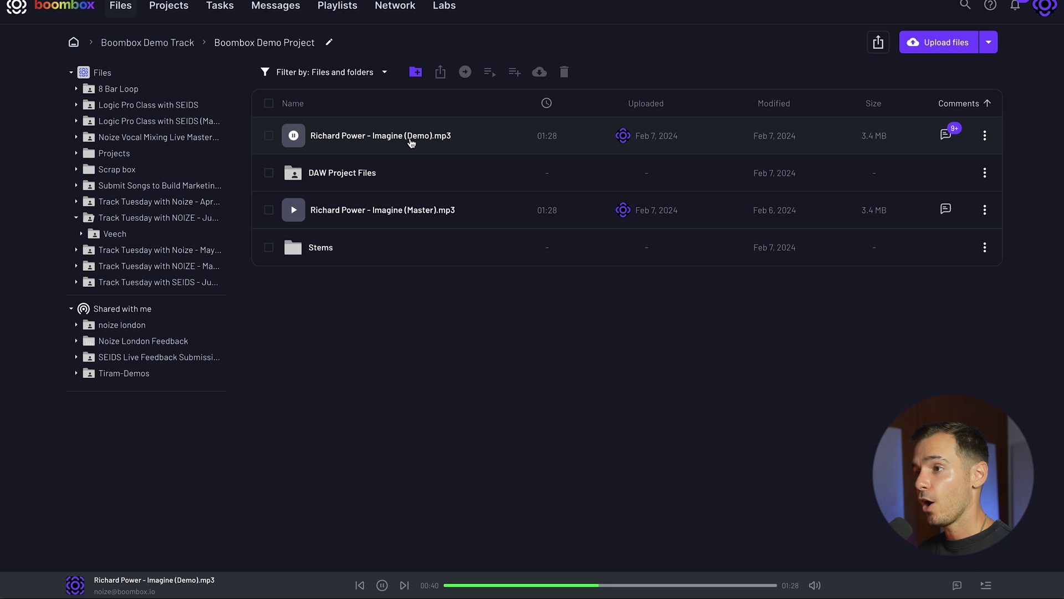
Open the Imagine (Demo).mp3 track and post the comment "More bass please" at 00:22 on its waveform
click(409, 139)
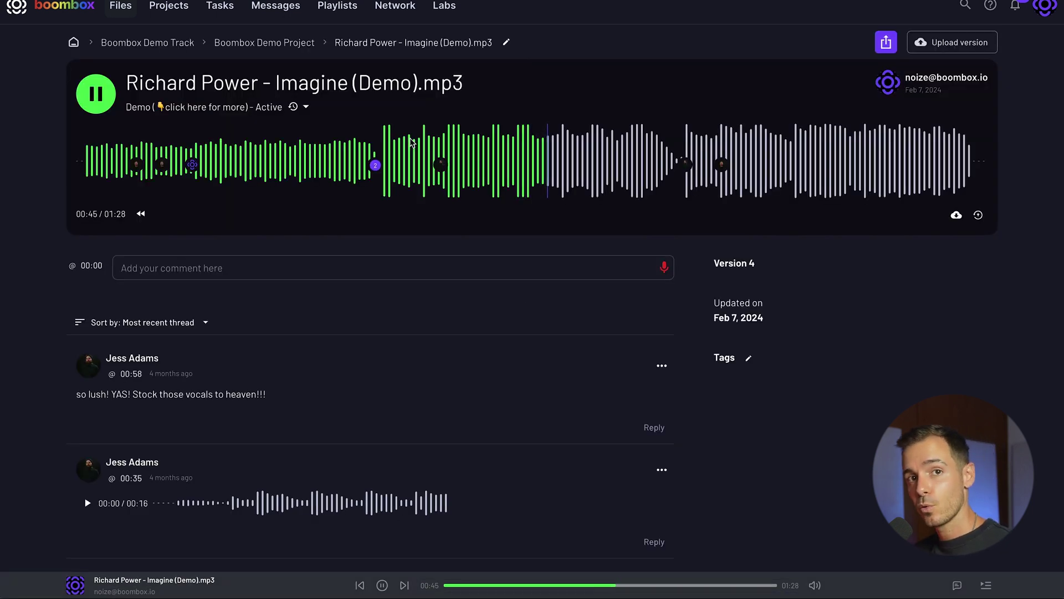
click(280, 167)
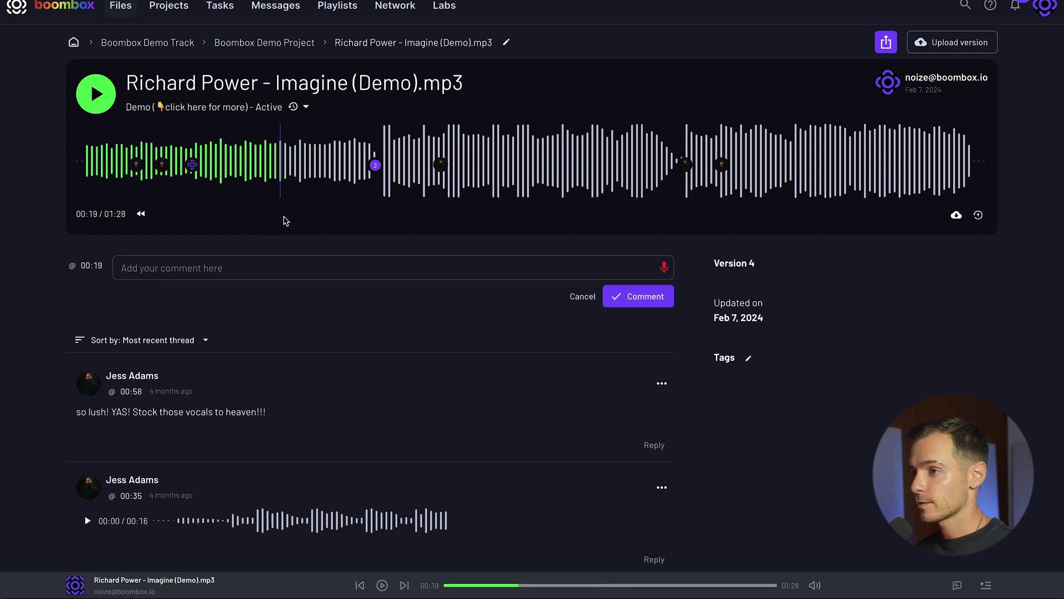
click(311, 169)
click(298, 261)
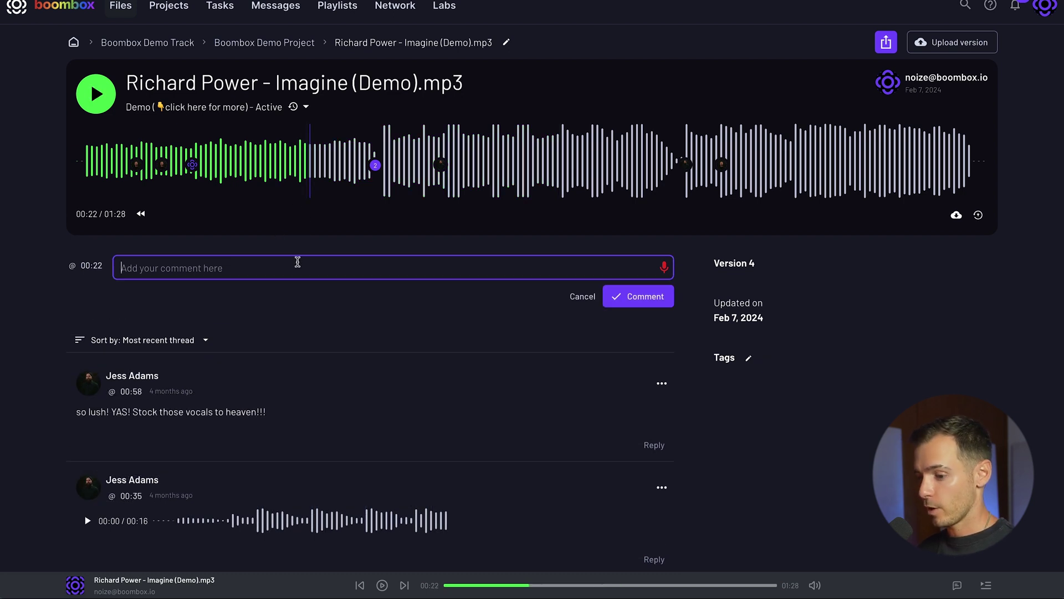
text(More bass please)
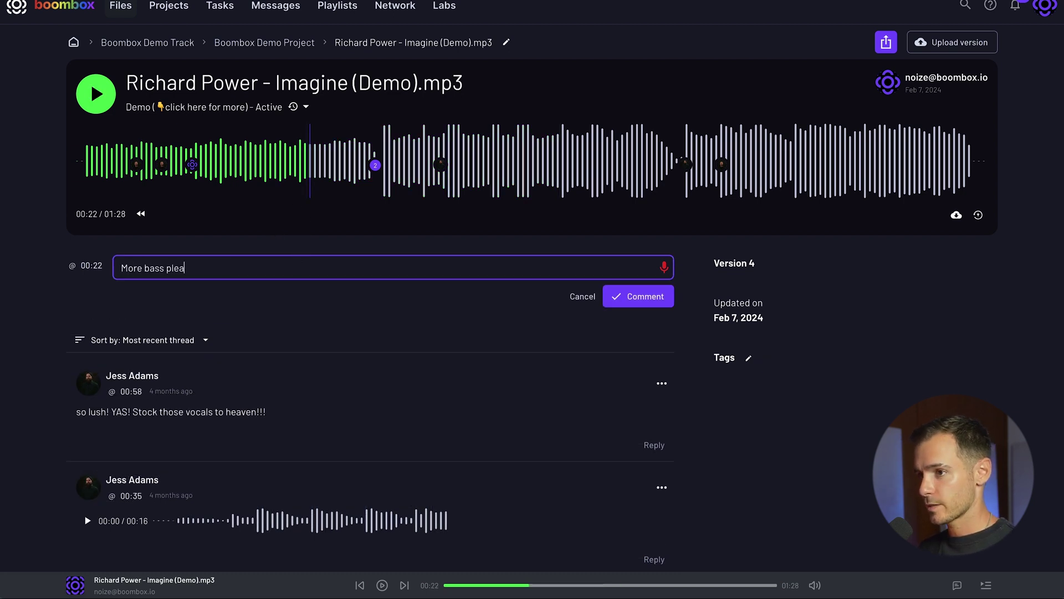
click(630, 295)
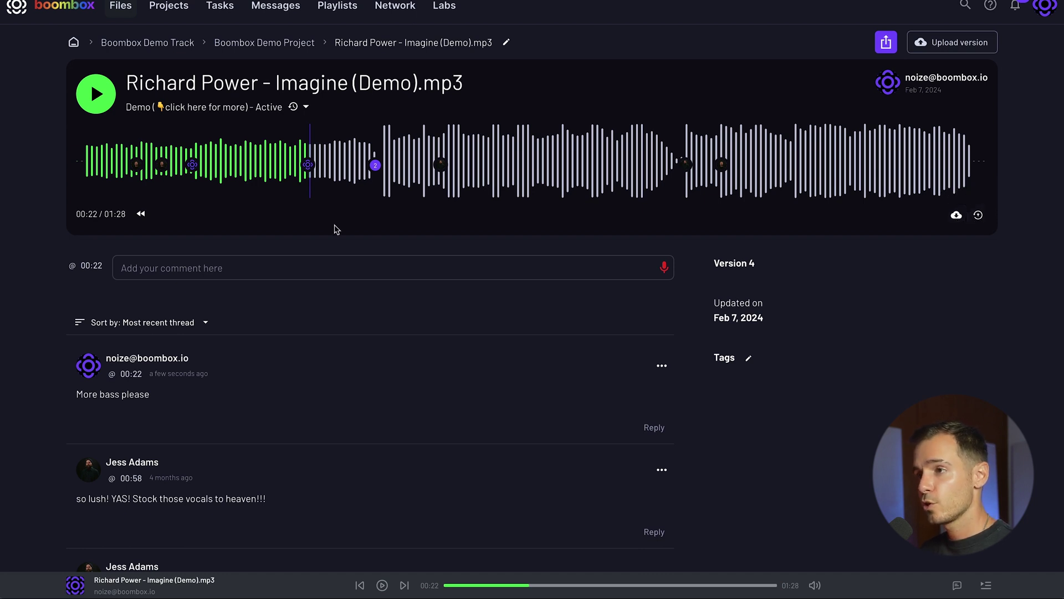
Switch the track to version V1 and make it the active version
click(307, 109)
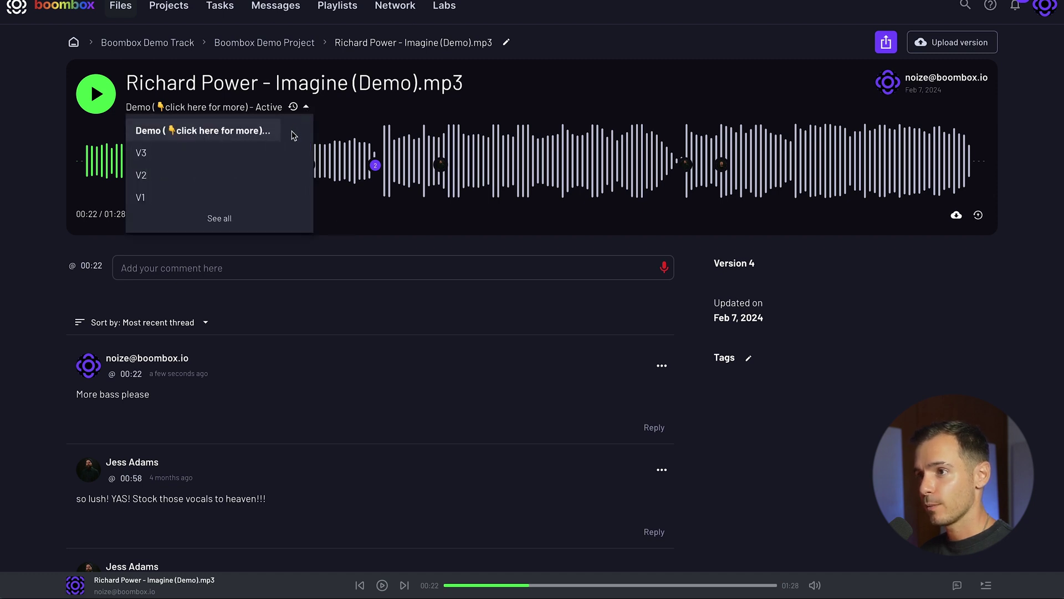
click(255, 195)
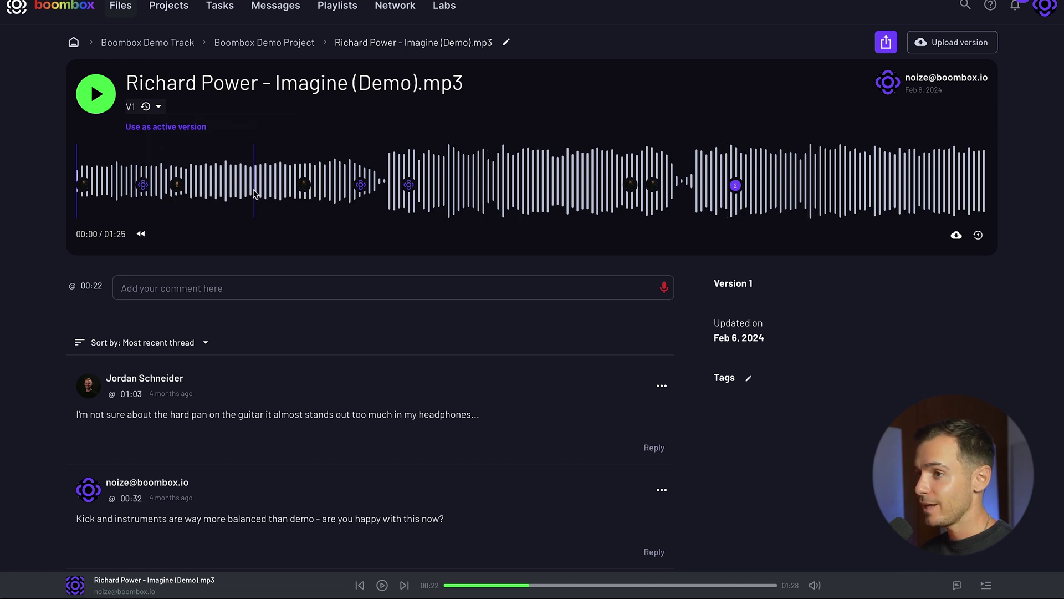
click(198, 127)
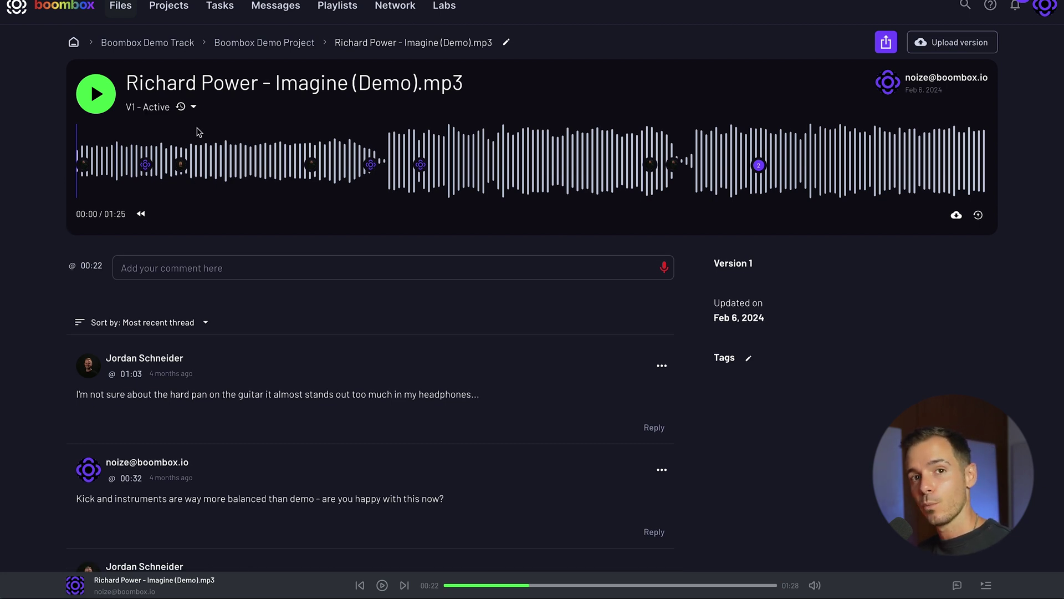
Open the full list of the track's versions and select V3, V2 and V1
click(193, 107)
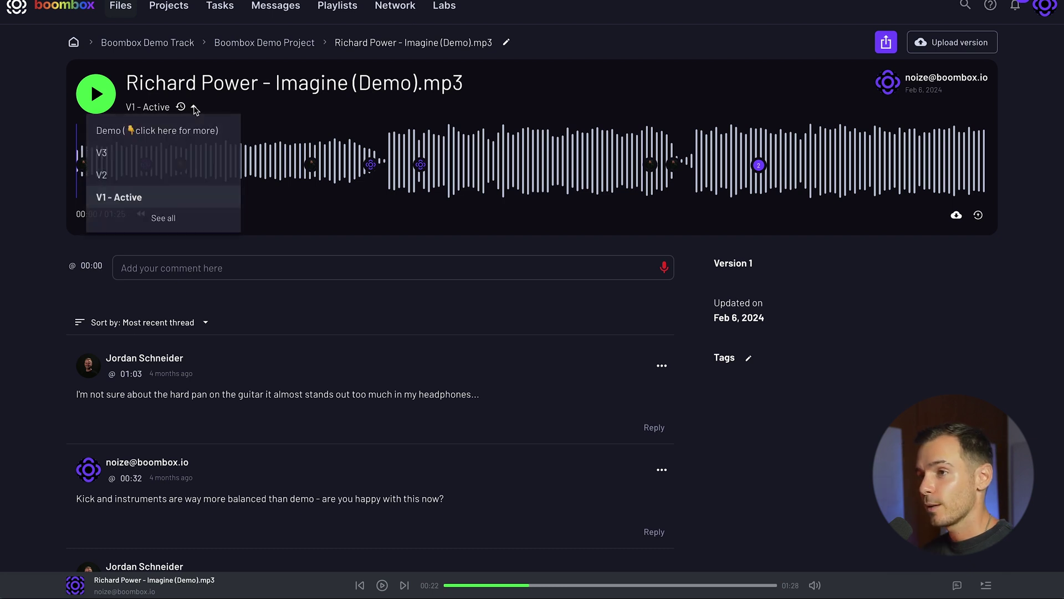
click(183, 218)
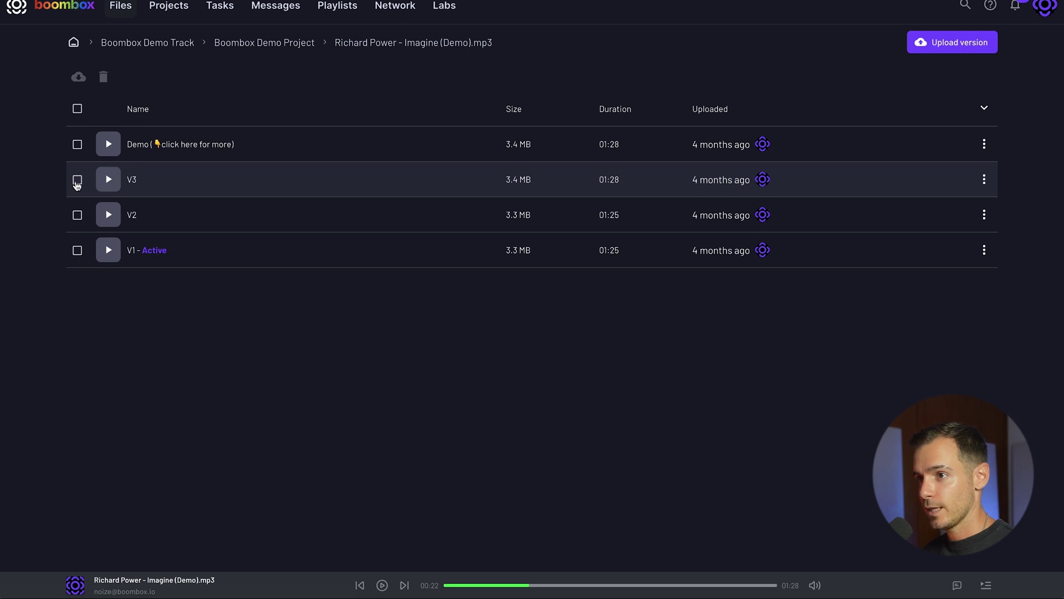
click(77, 179)
click(77, 215)
click(77, 249)
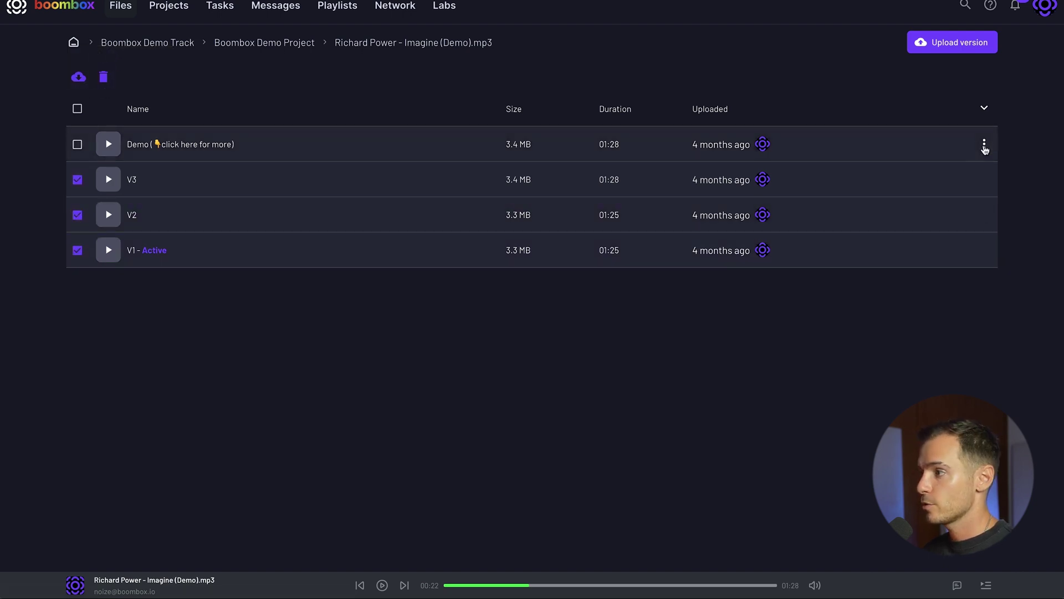
View the options of the track's Demo version and open the upload for a new version
click(985, 147)
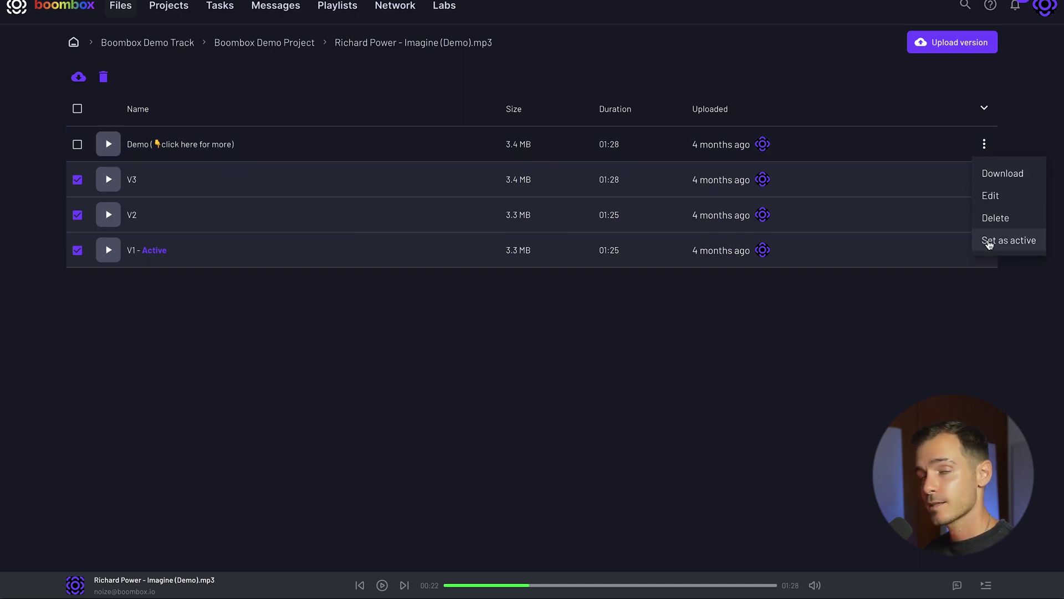
click(957, 49)
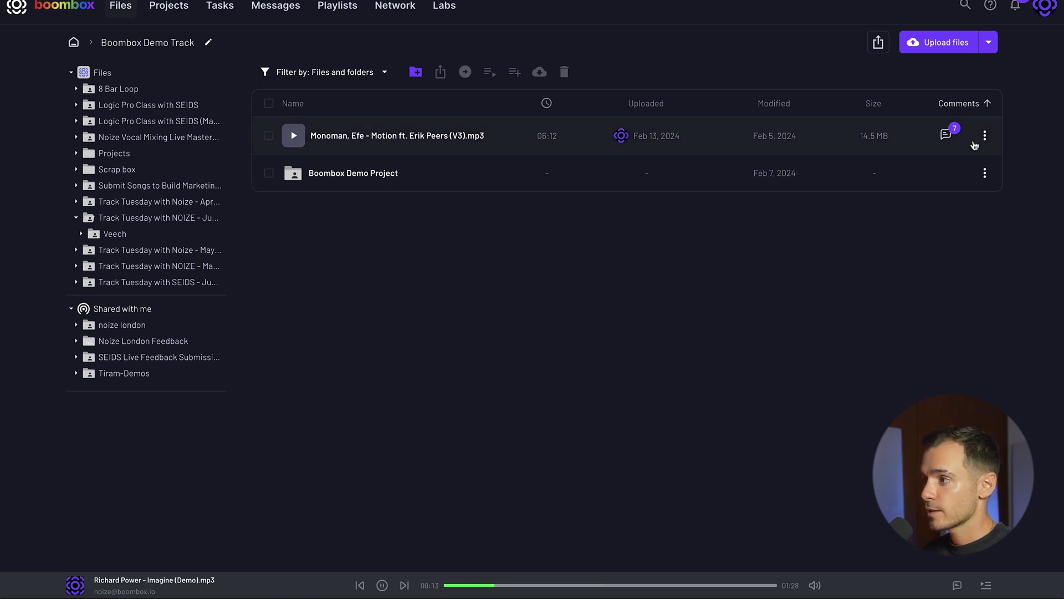
Add the Motion ft. Erik Peers (V3).mp3 track to the play queue and open the comments of the playing track
click(984, 137)
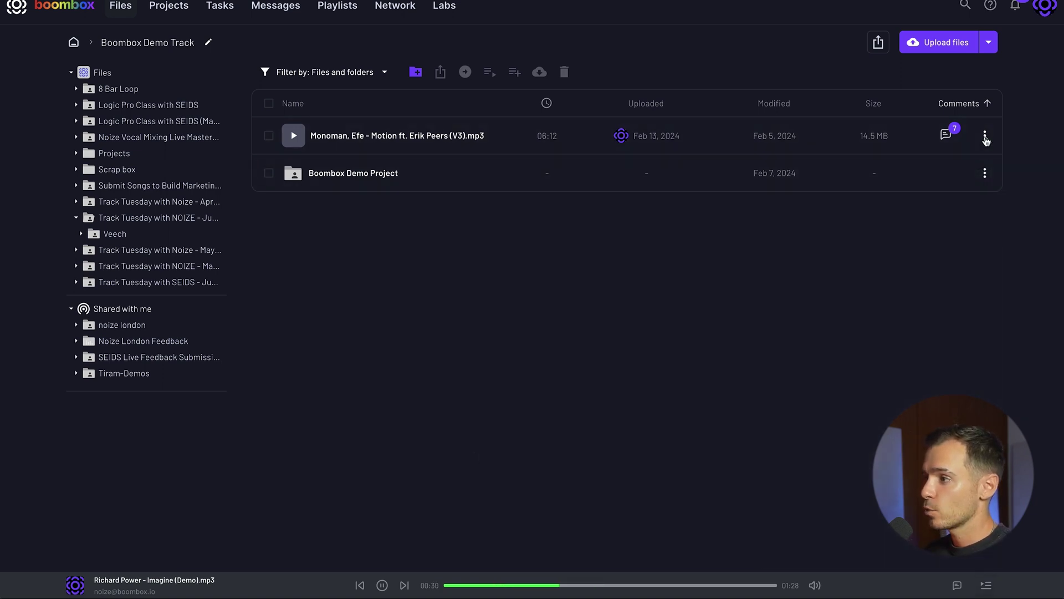
click(985, 137)
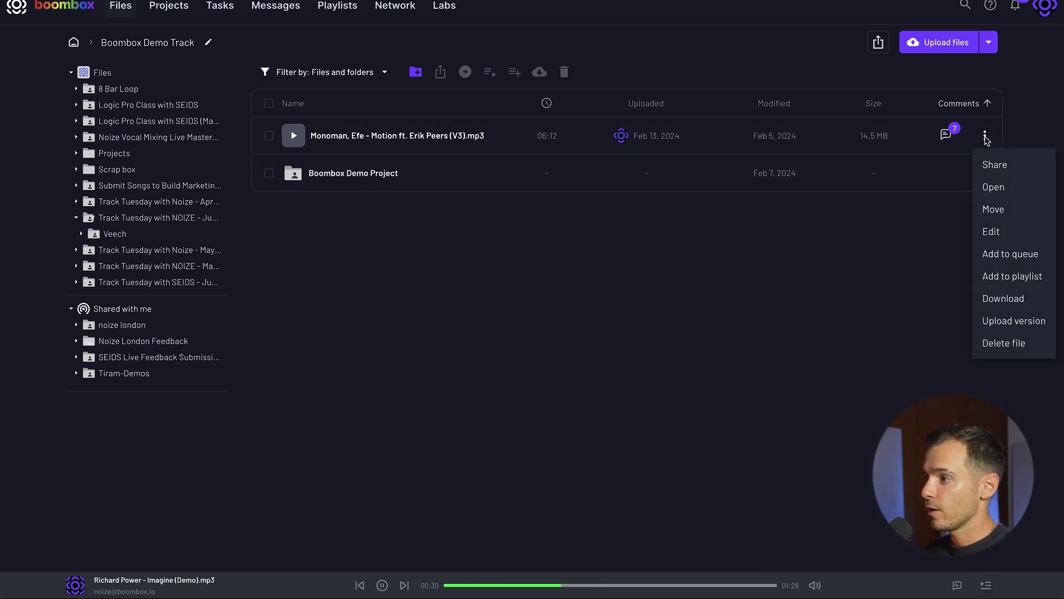
click(986, 258)
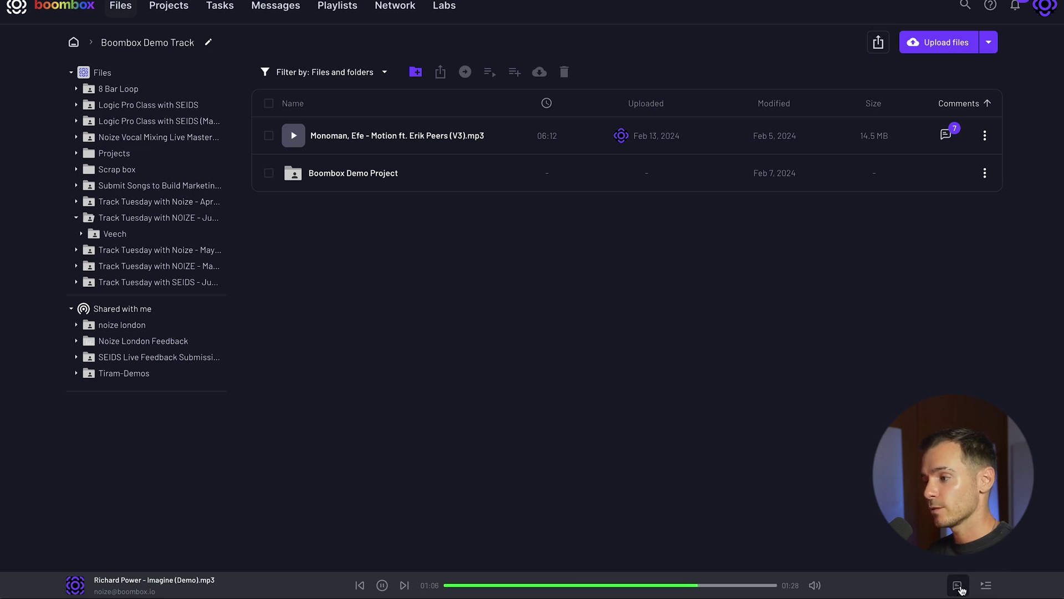
click(959, 587)
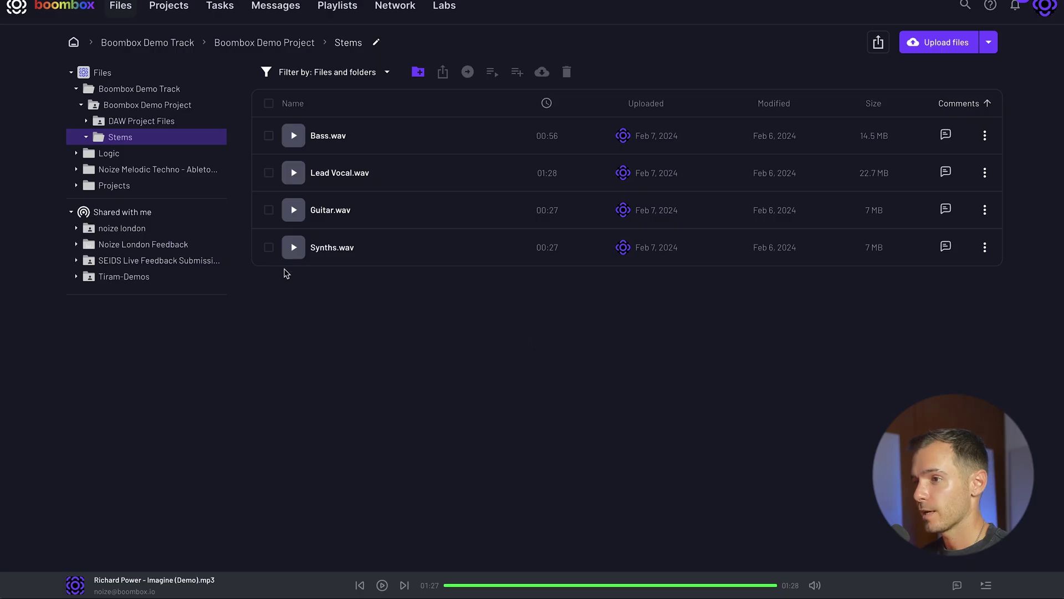
In the Stems folder, select Synths.wav, Guitar.wav and Lead Vocal.wav
click(268, 247)
click(268, 211)
click(268, 173)
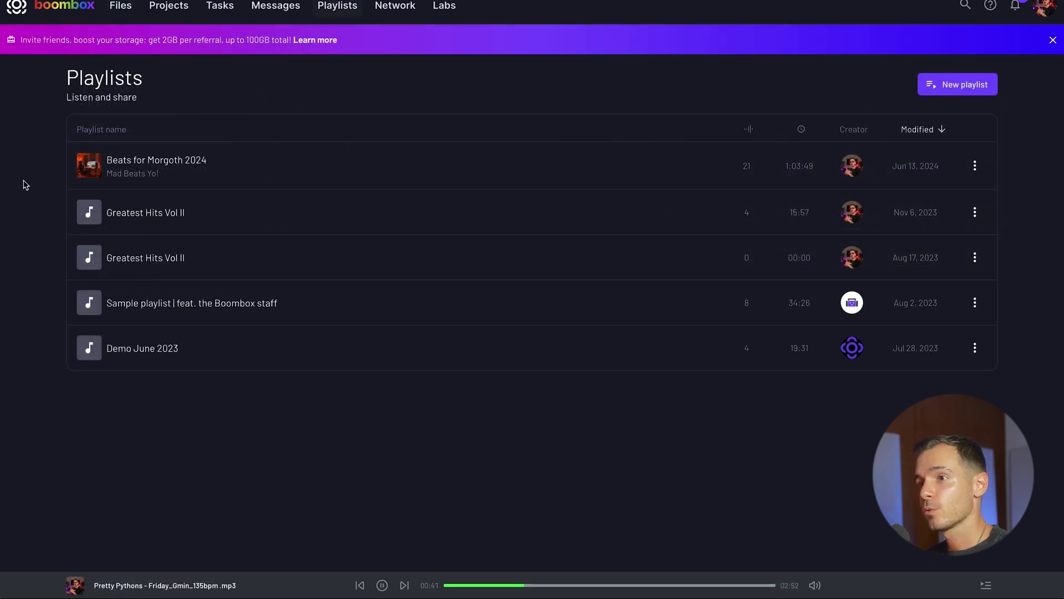
Play the whole Beats for Morgoth 2024 playlist, and move the Alone track to third and the Grave Digger track to fifth position
click(88, 166)
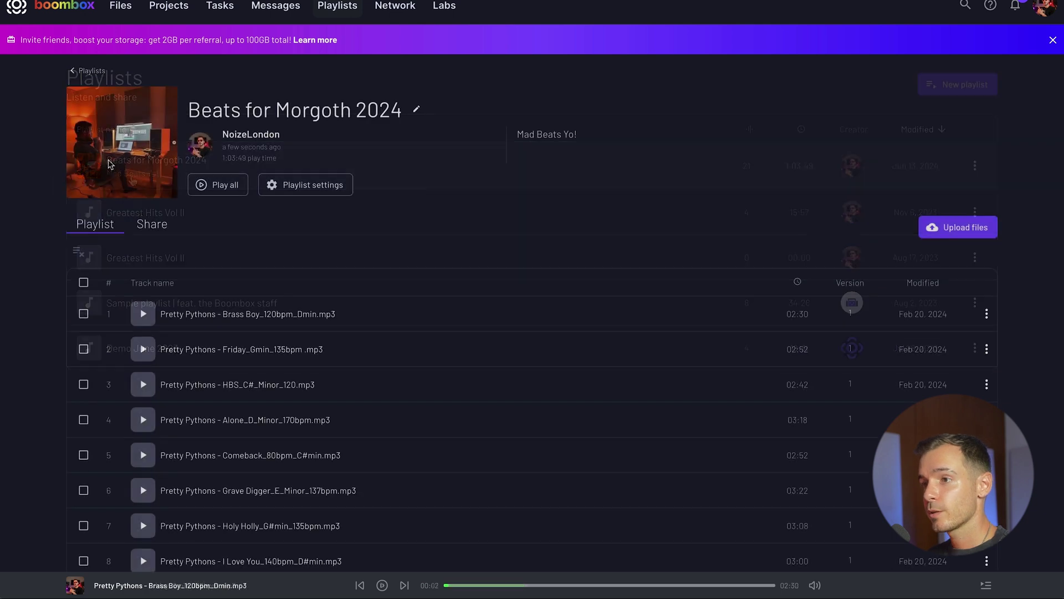
click(200, 183)
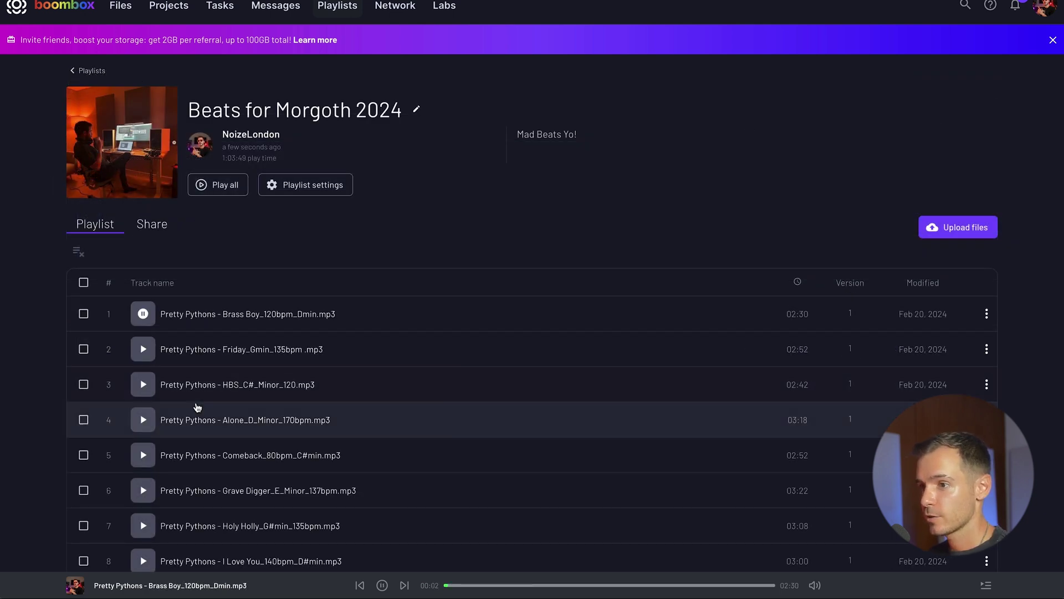
drag(198, 424, 195, 384)
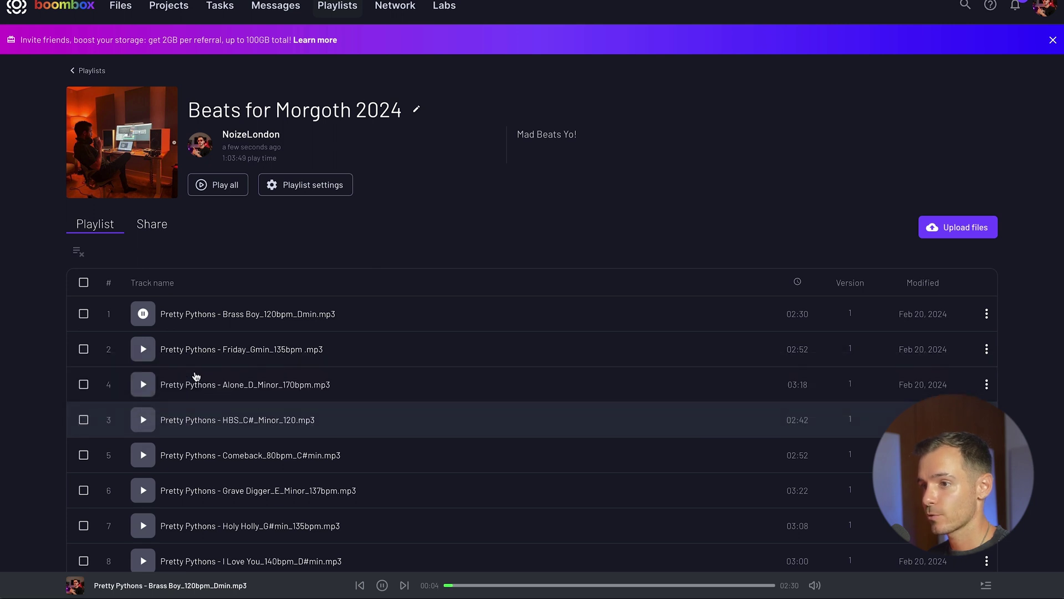
drag(209, 502, 206, 421)
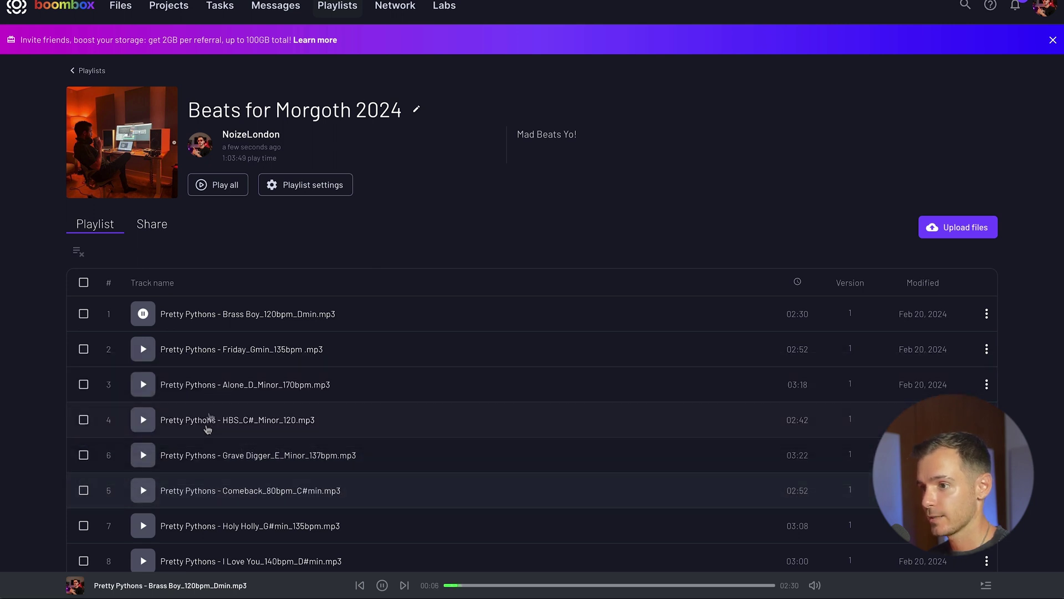
Review and save the playlist's name and description settings, and look at its file upload dialog
click(276, 189)
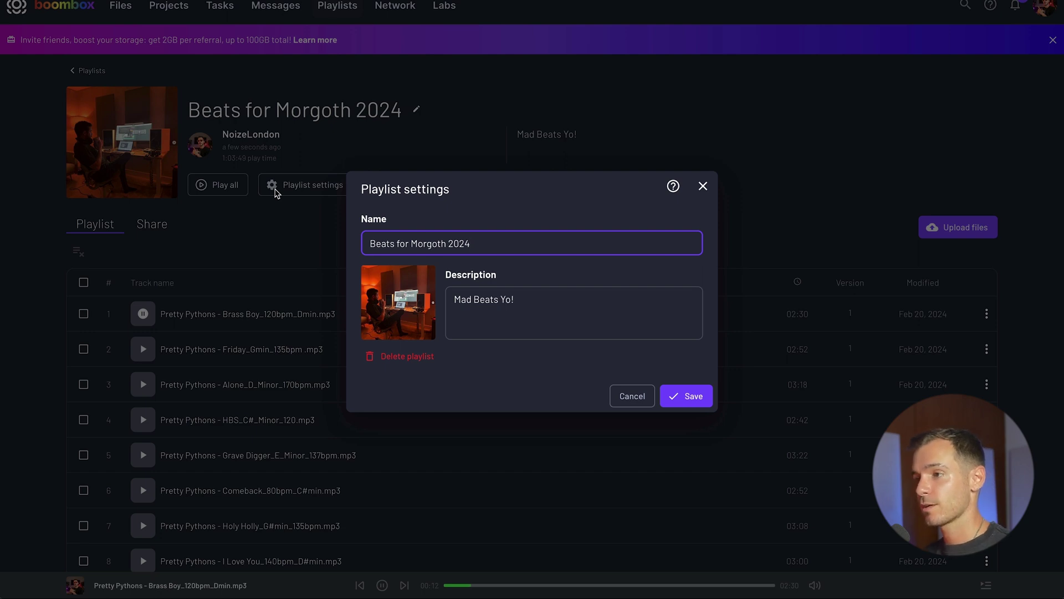
click(686, 396)
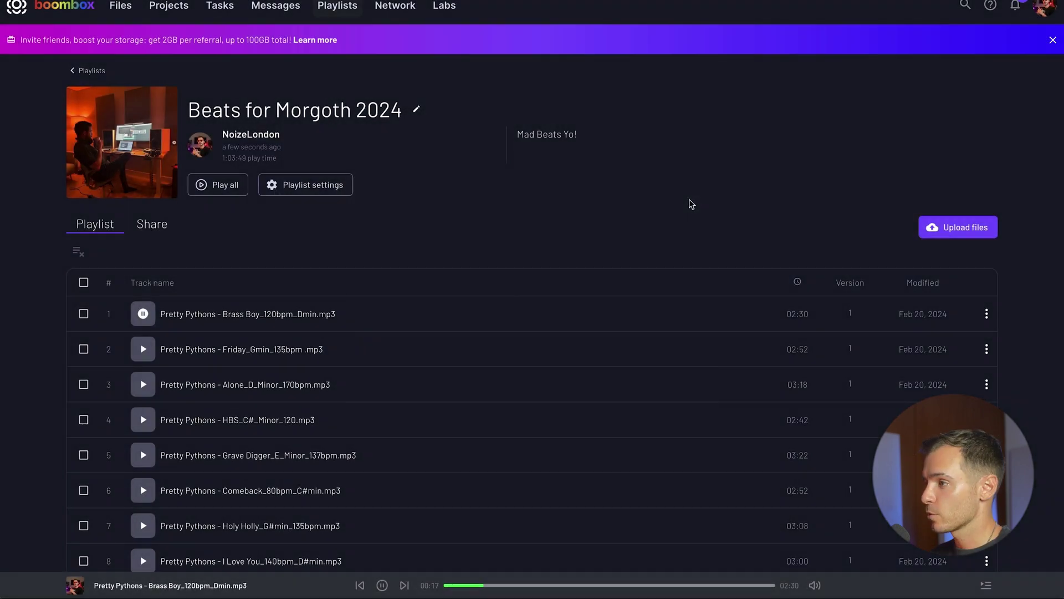
click(947, 229)
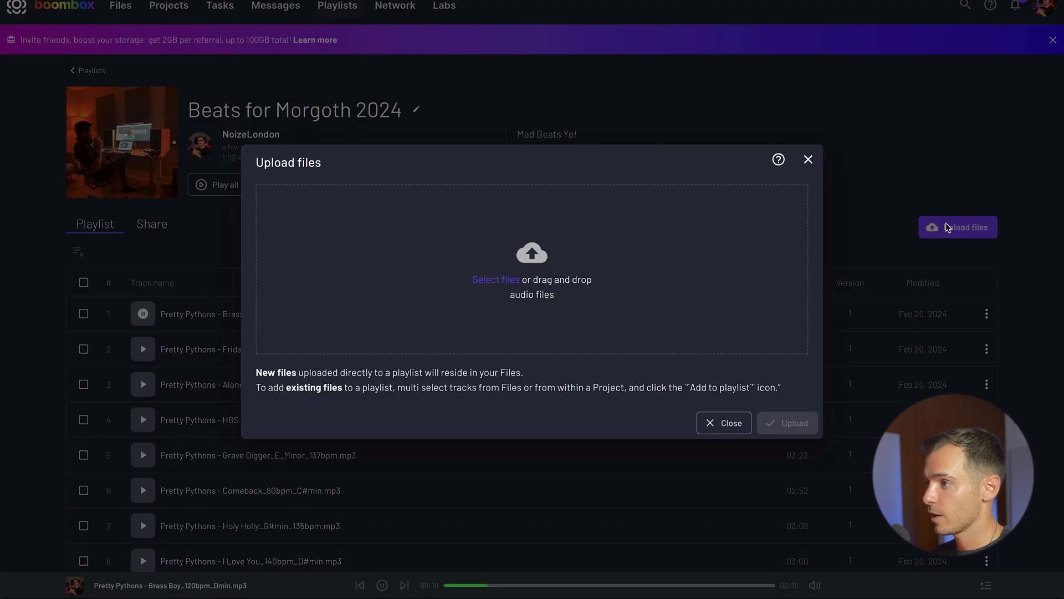
click(165, 236)
Open the sharing section of the Beats for Morgoth 2024 playlist and share the playlist by link
click(149, 224)
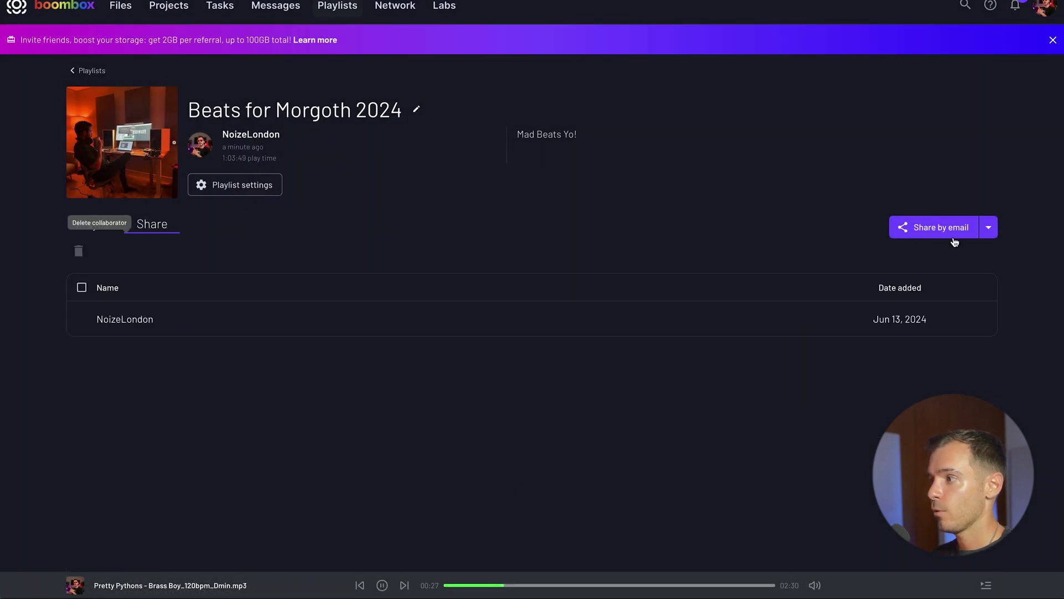
click(988, 228)
click(969, 254)
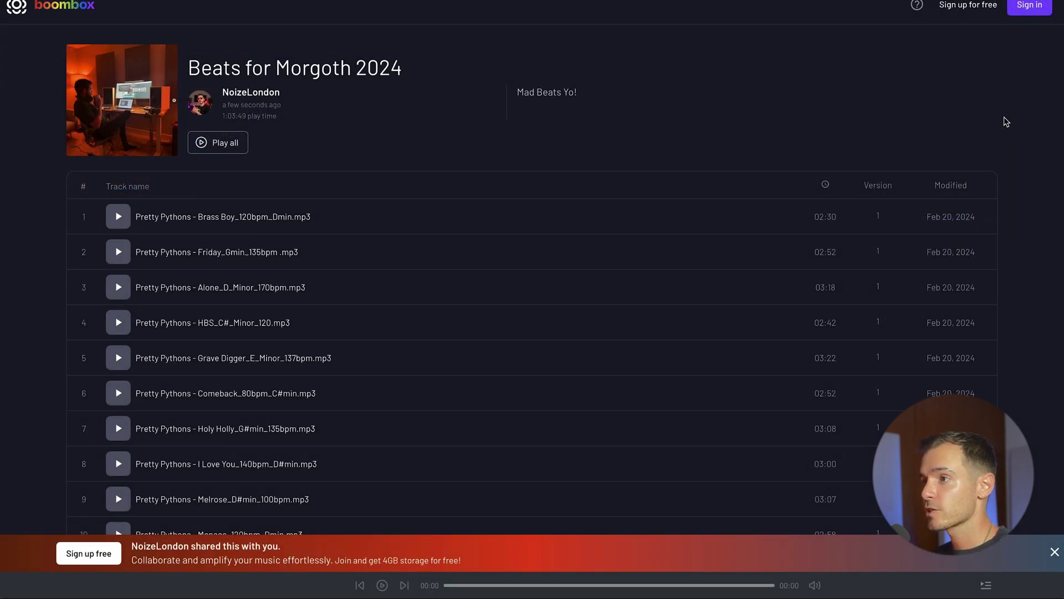
Browse the publicly shared playlist page through its track list down to the Comments section
scroll(1005, 122, down, 8)
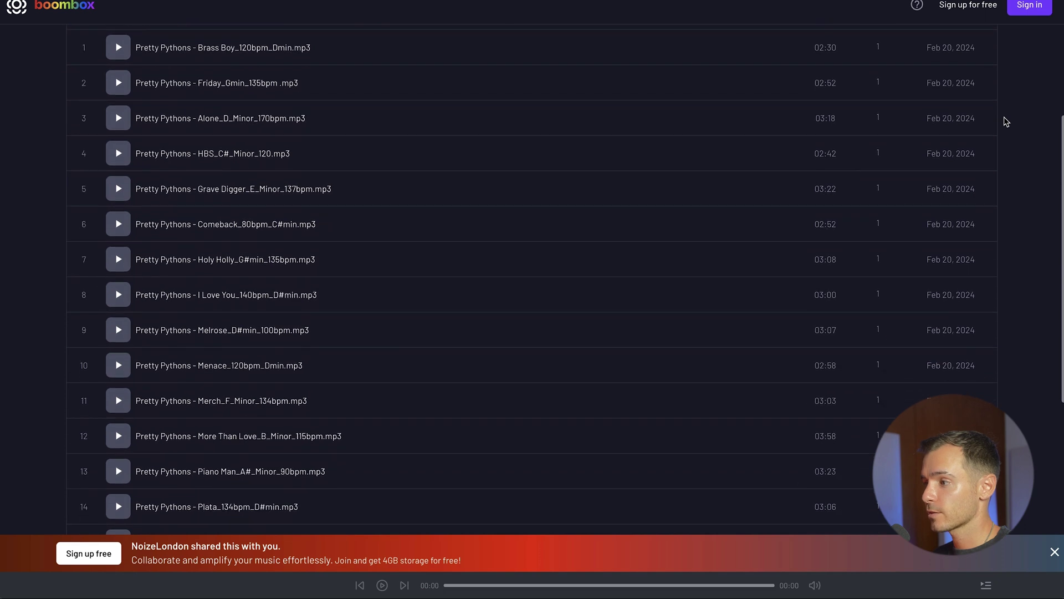
scroll(1006, 122, down, 1)
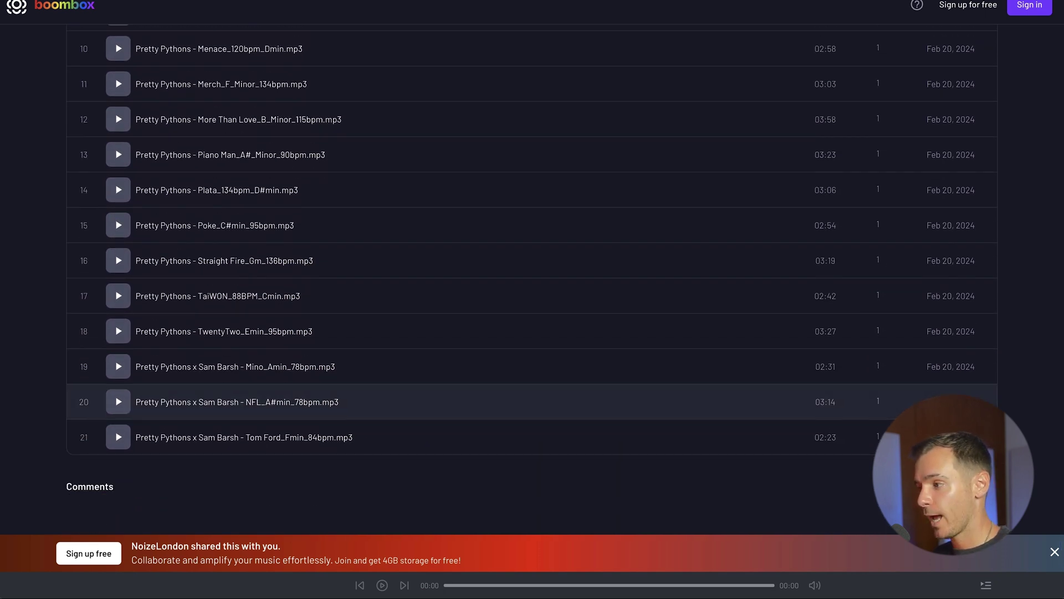
click(388, 510)
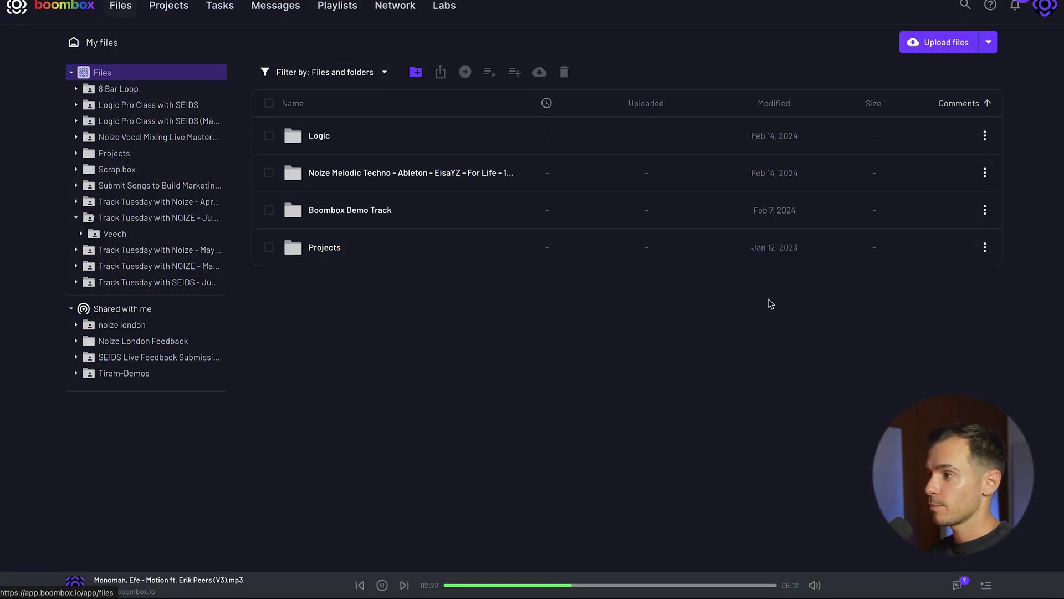
Start creating a project from the Noize Melodic Techno - Ableton folder in My files
click(985, 172)
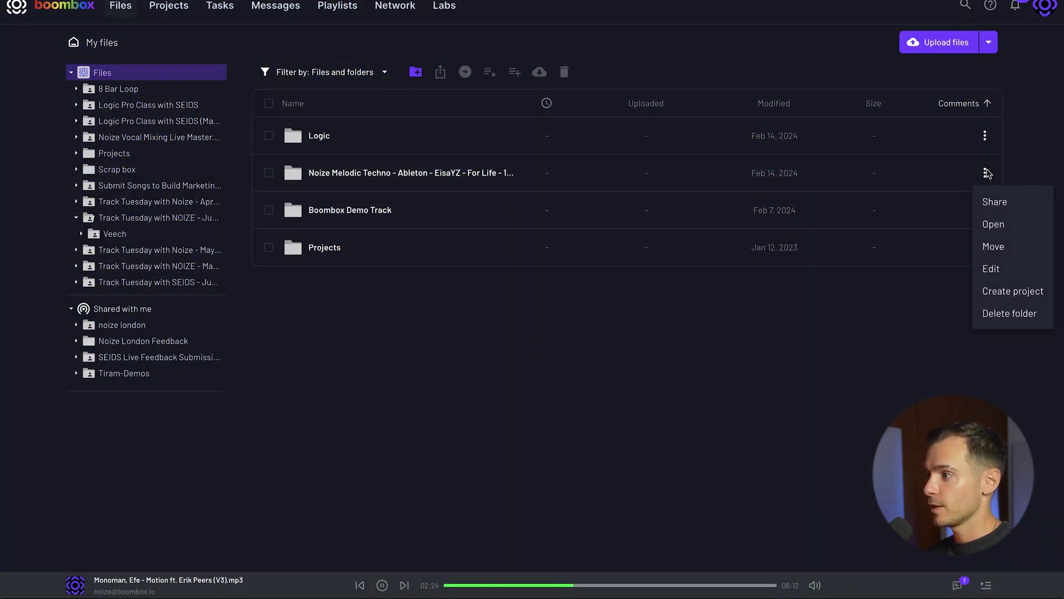
click(992, 286)
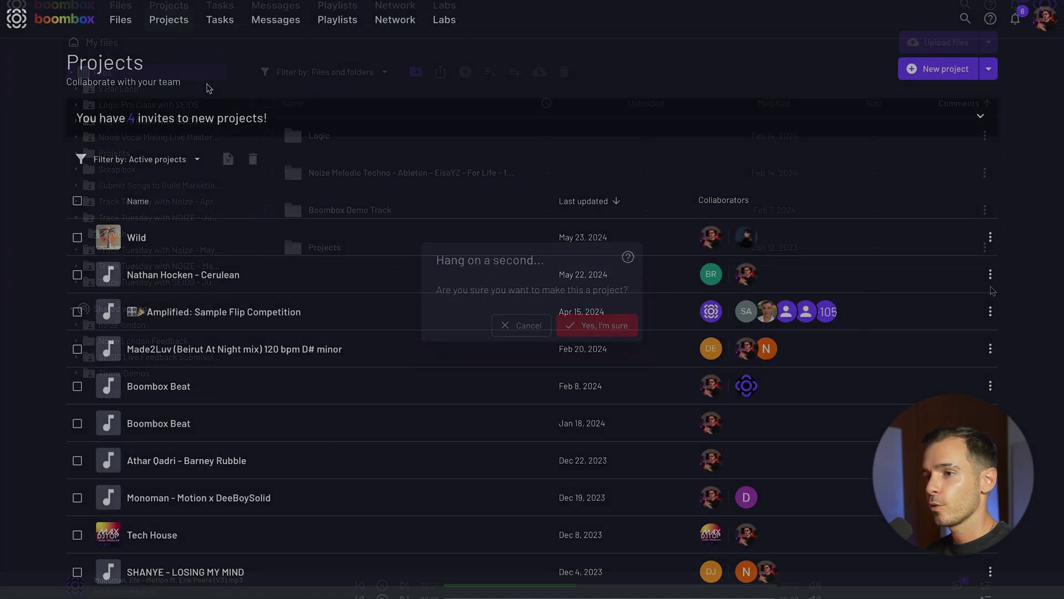
Open the Wild project and review its collaborators, contracts, splits, messages, tasks and settings
click(166, 242)
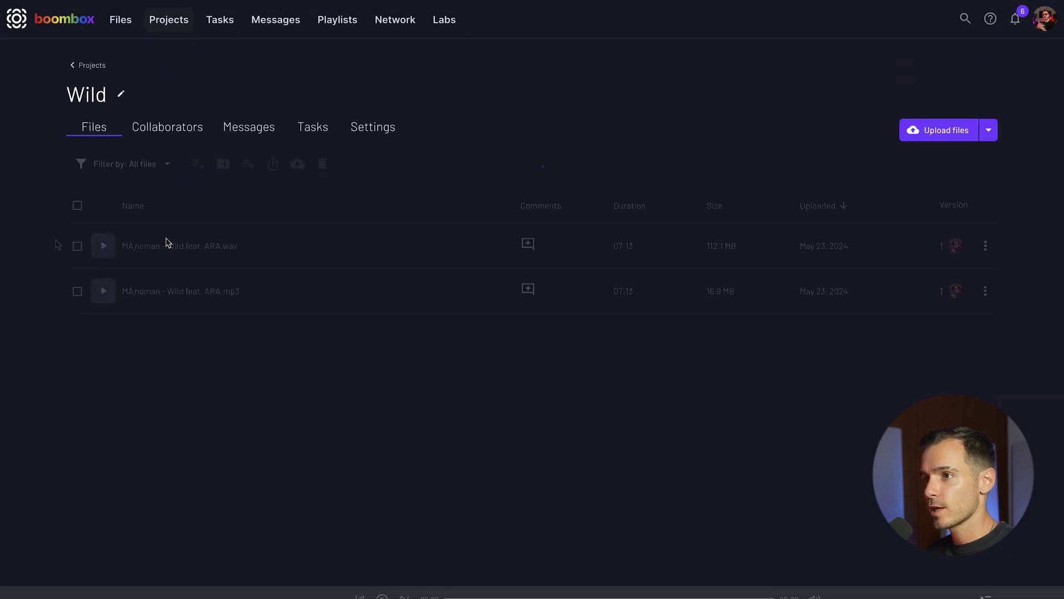
click(169, 135)
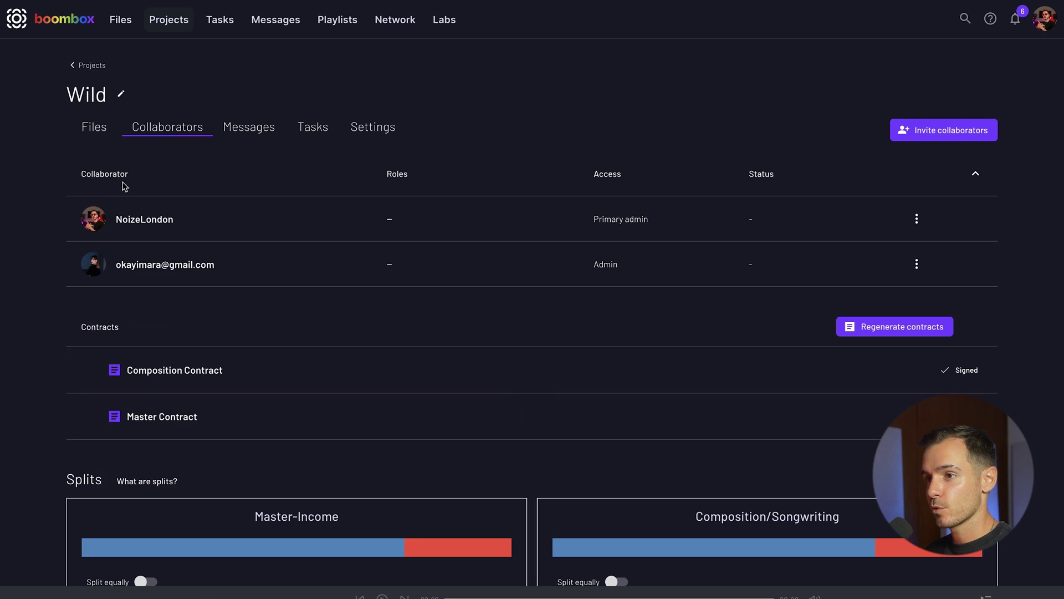
scroll(64, 205, down, 2)
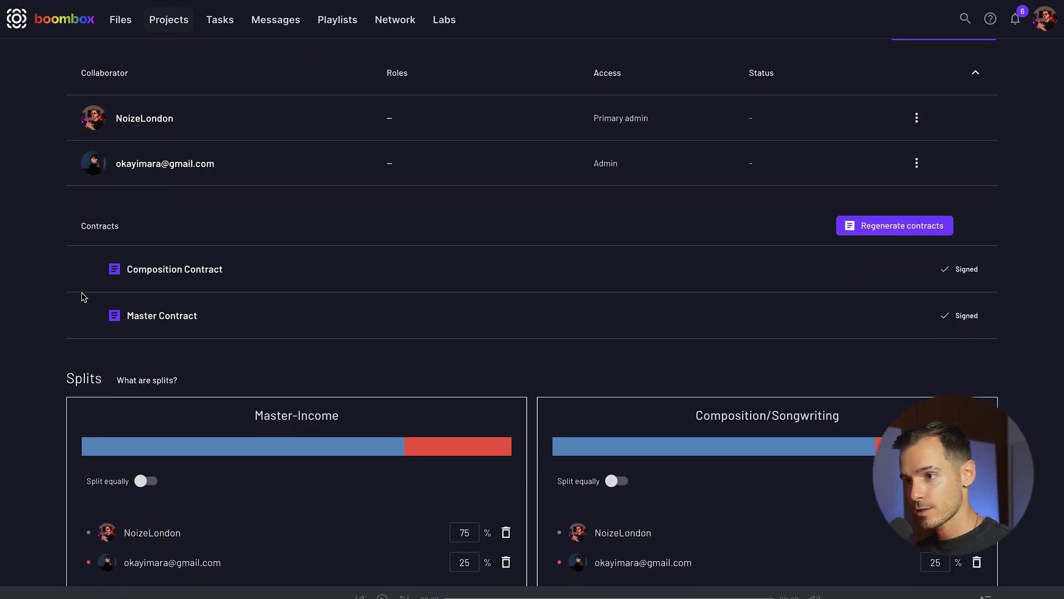
scroll(83, 297, up, 2)
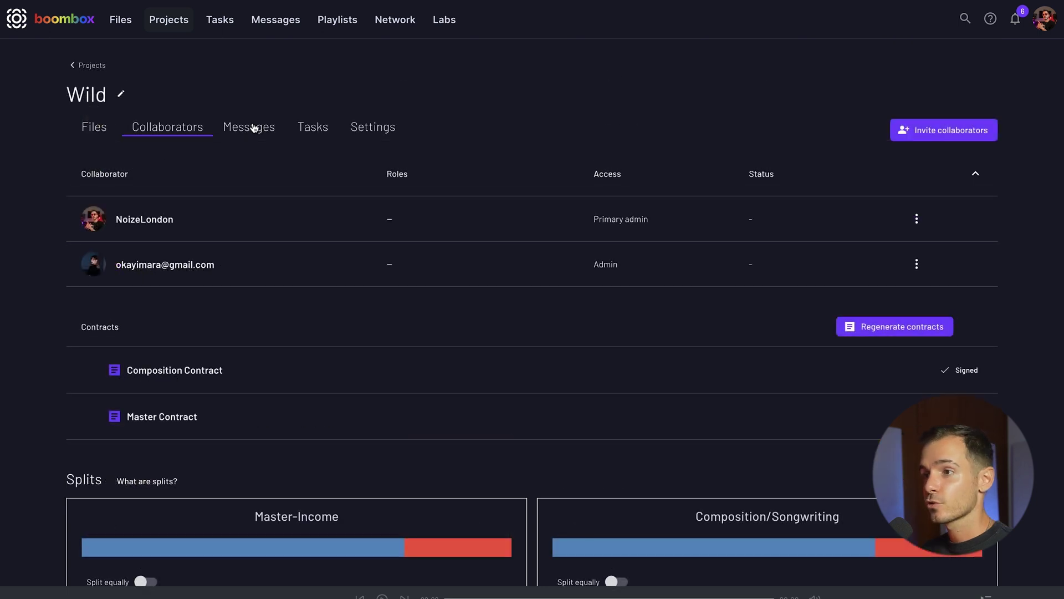
click(253, 126)
click(306, 126)
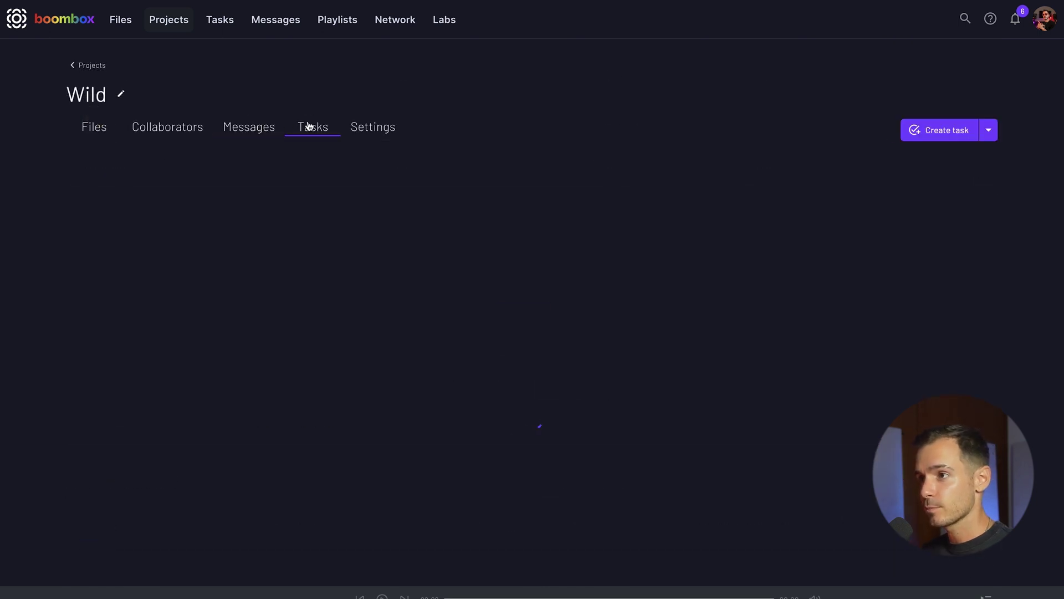
click(366, 128)
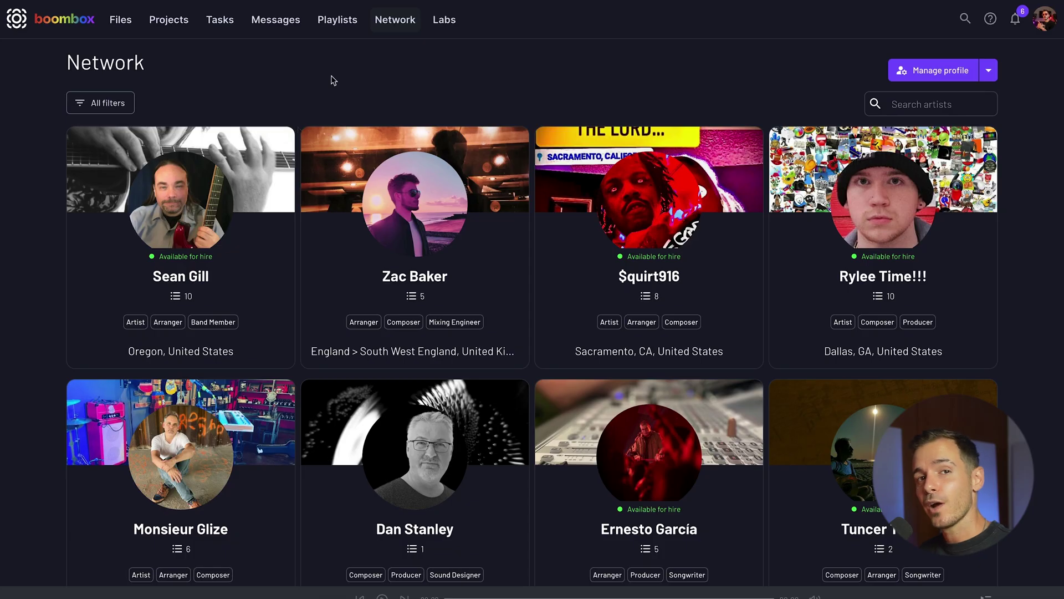
Filter the Network artists to those available for hire and with sample tracks
click(910, 109)
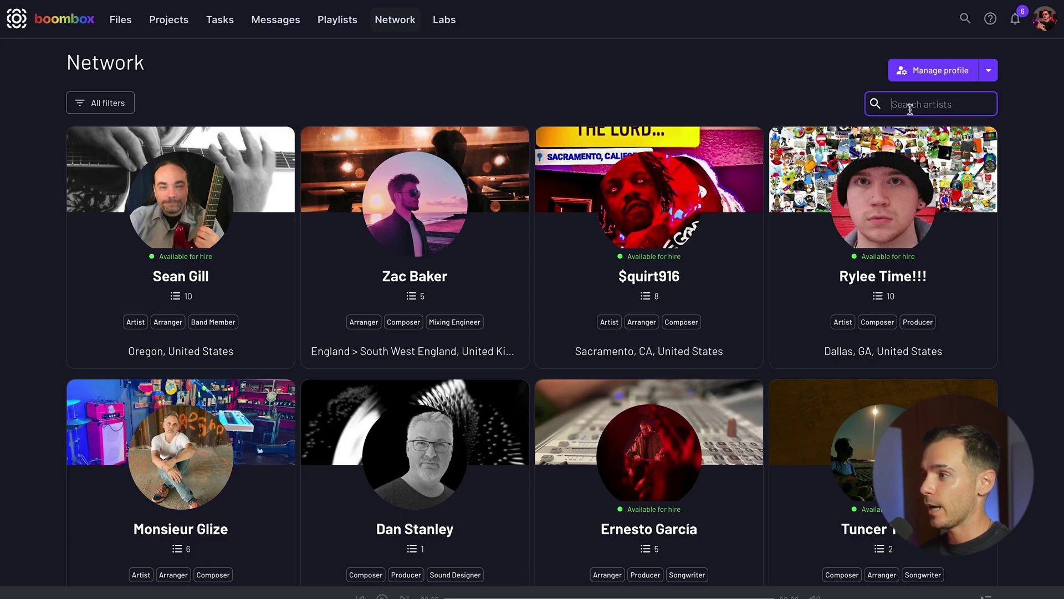
click(123, 103)
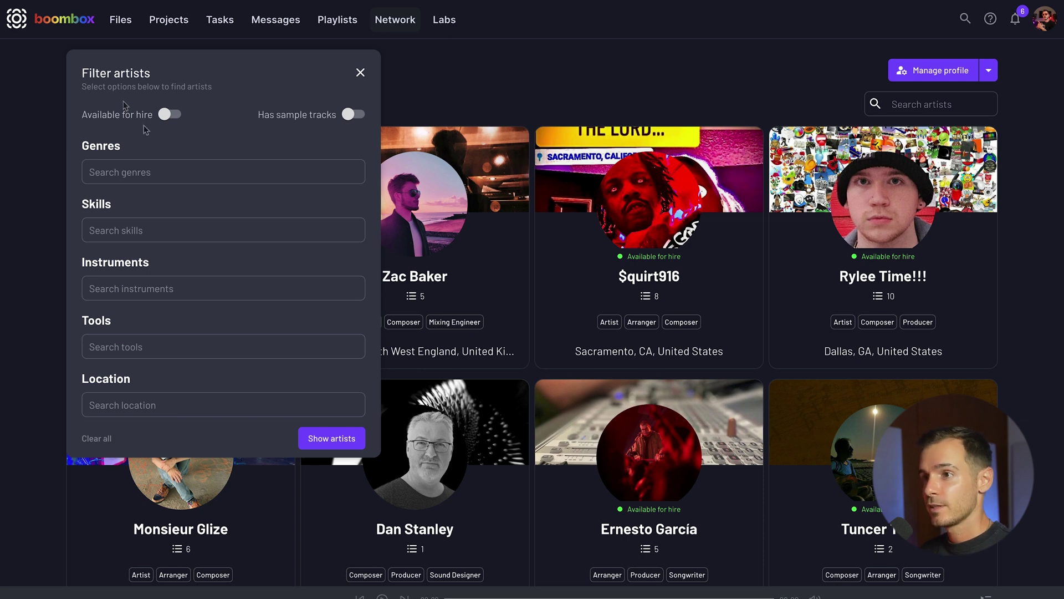
click(169, 116)
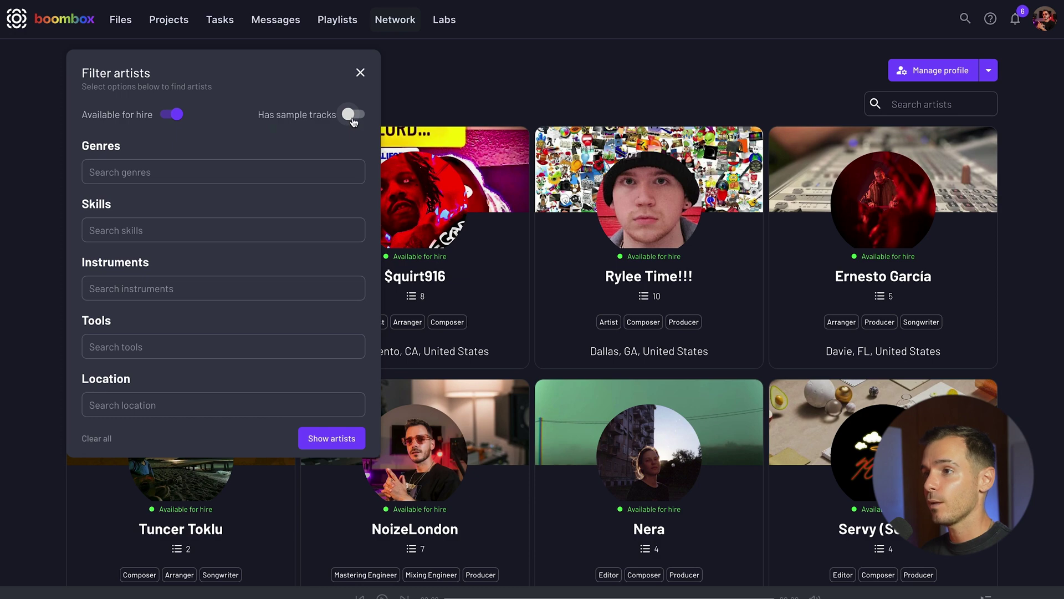
click(353, 117)
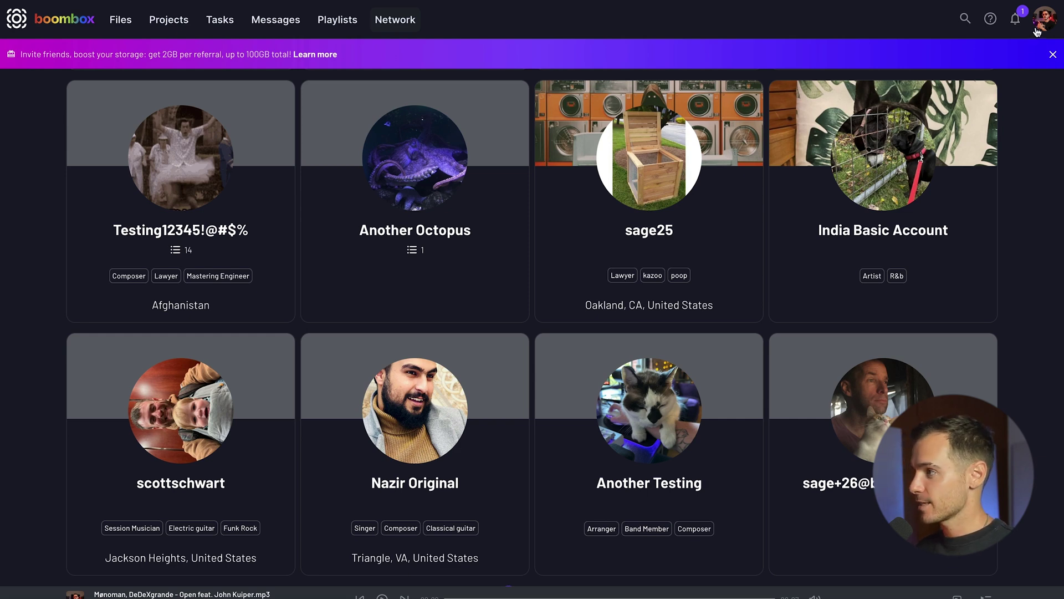
Open your own Boombox profile for editing and look at the profile handle setting
click(1037, 31)
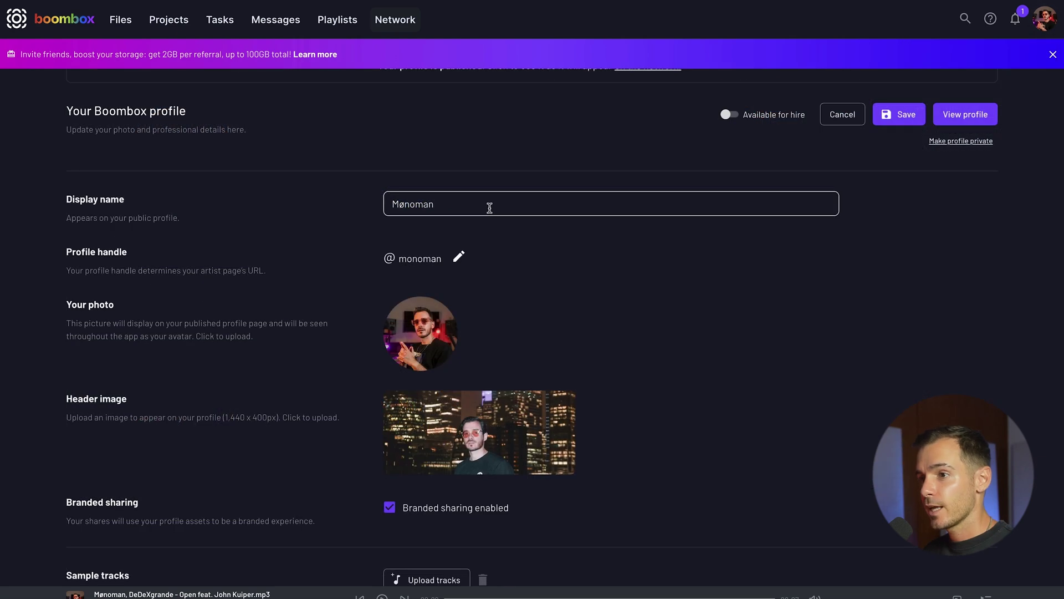
click(459, 256)
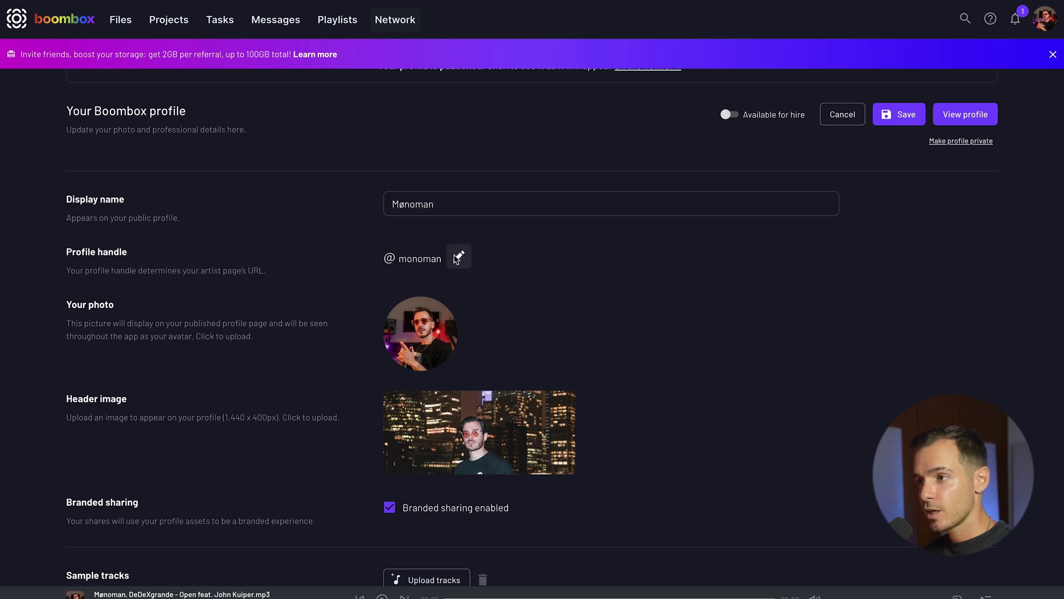
key(Return)
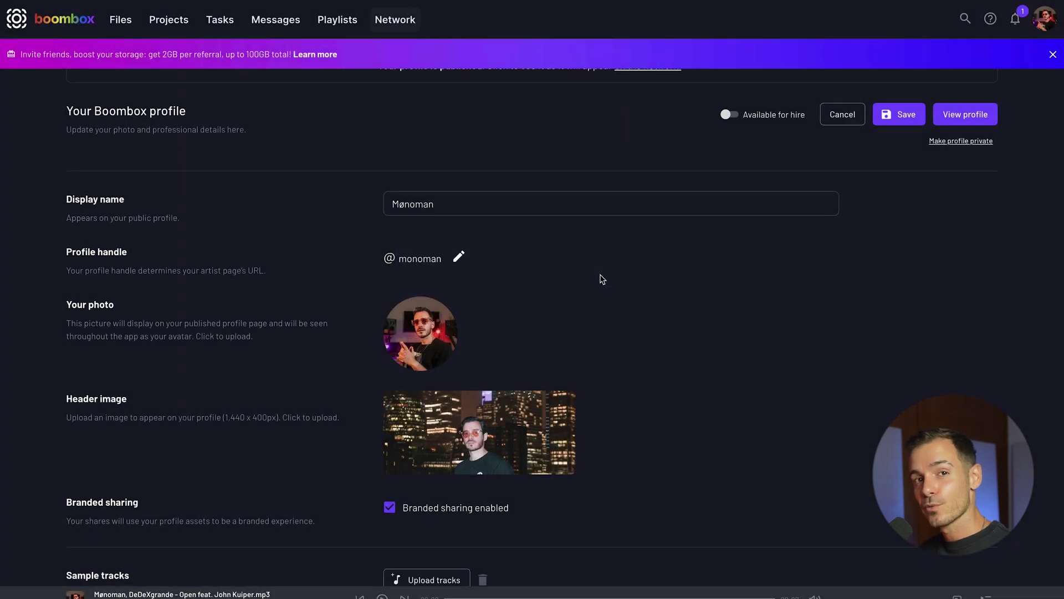
scroll(599, 278, down, 3)
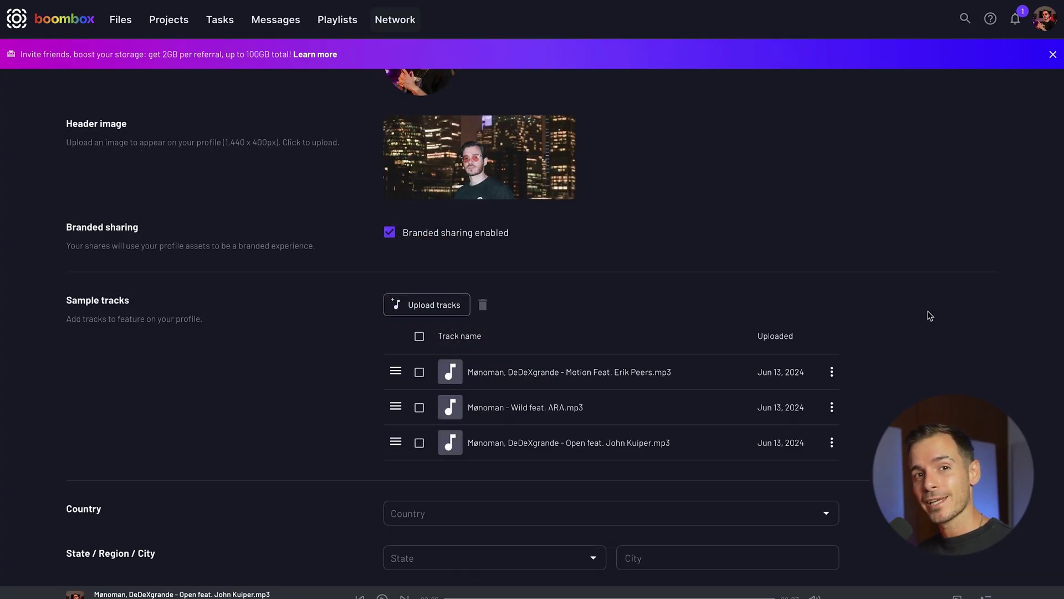
scroll(931, 313, down, 5)
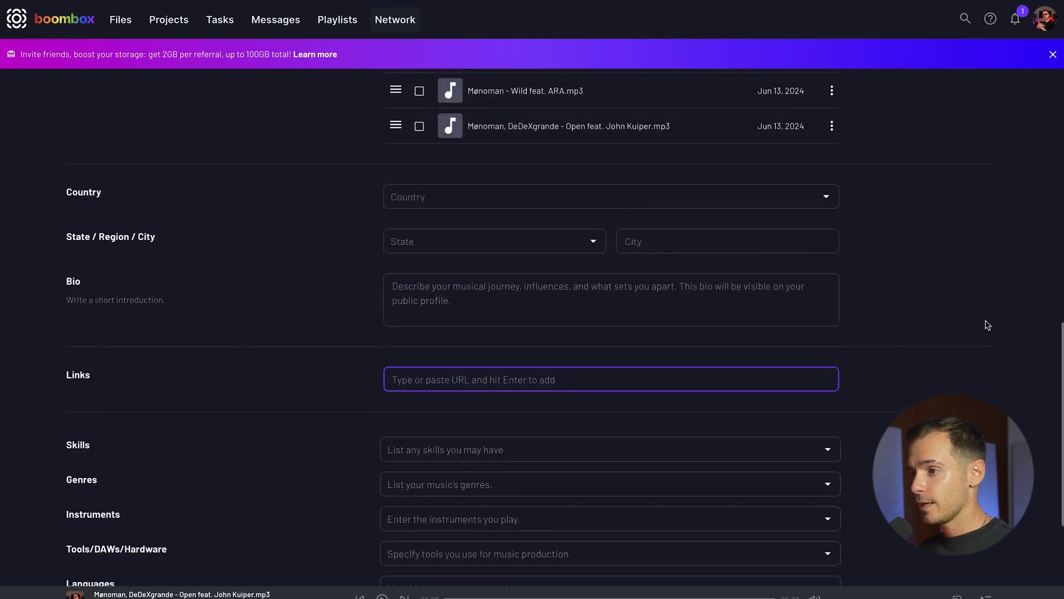
text(https://www.instagram.com/noize_london/)
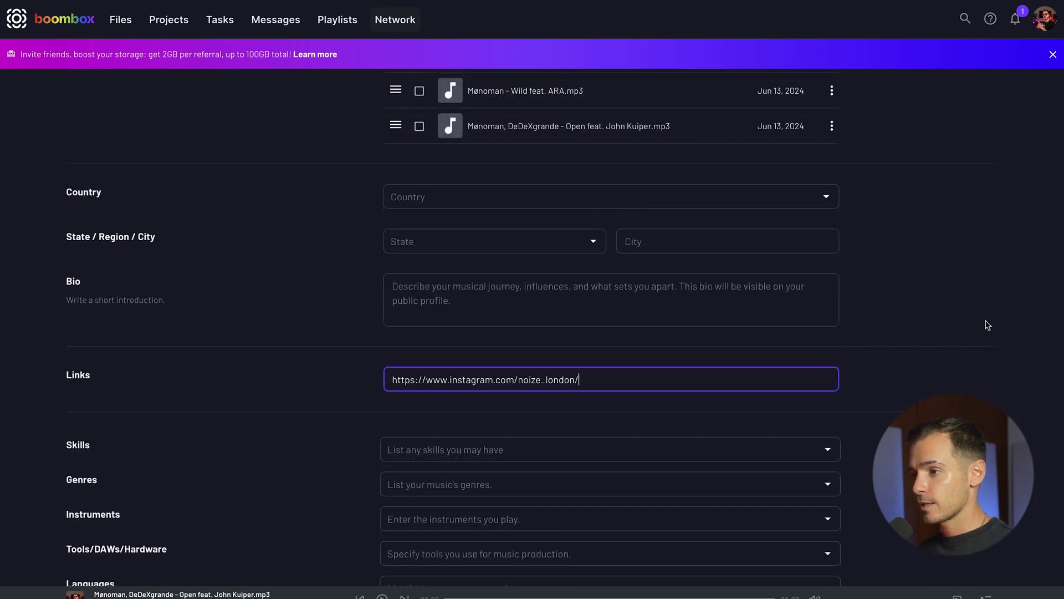
key(Return)
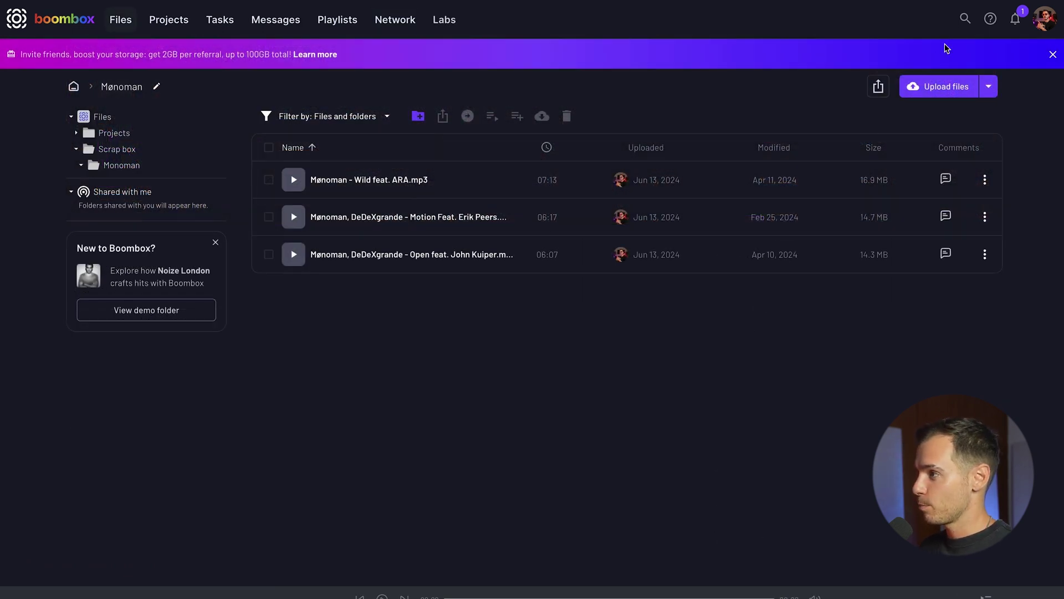
Open the help and support chat from the Mønoman folder
click(988, 22)
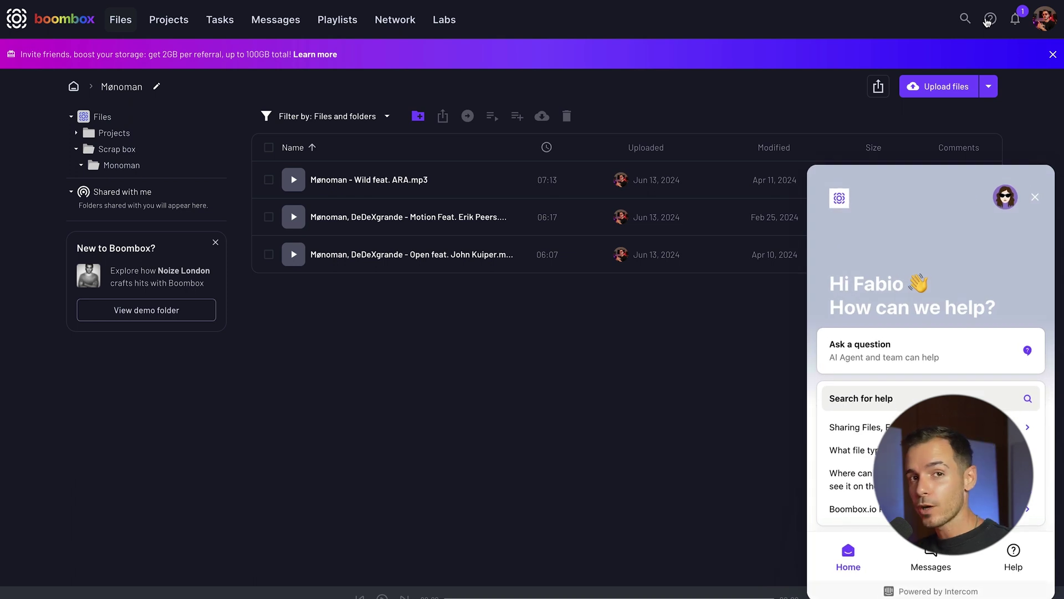